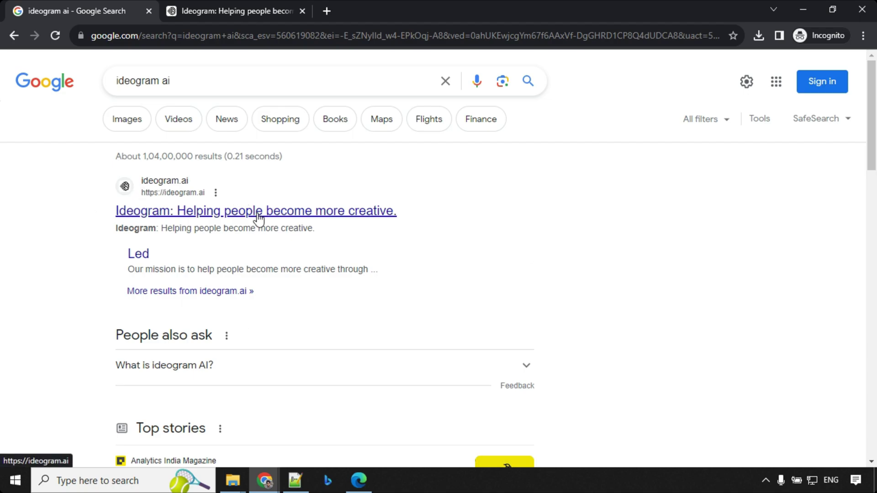
# Switch to the Ideogram tab and sign in with Google to reach the Trending home feed.
pyautogui.click(227, 6)
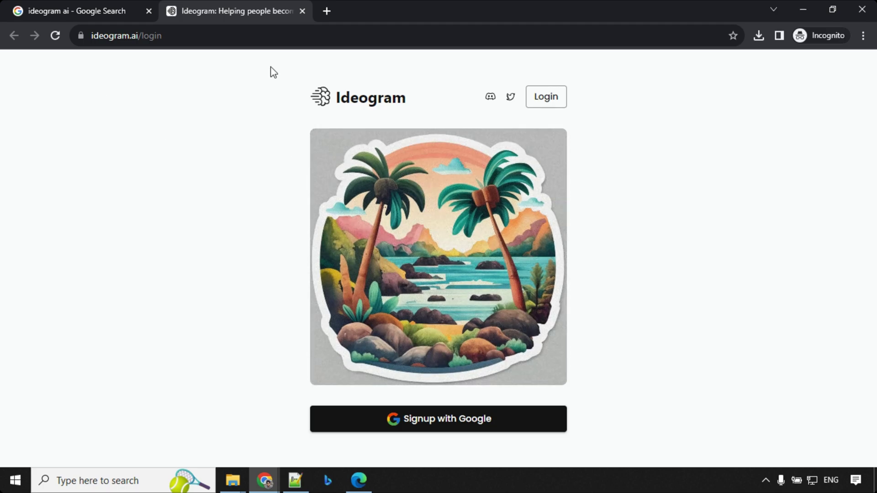
pyautogui.moveTo(143, 35); pyautogui.dragTo(192, 35)
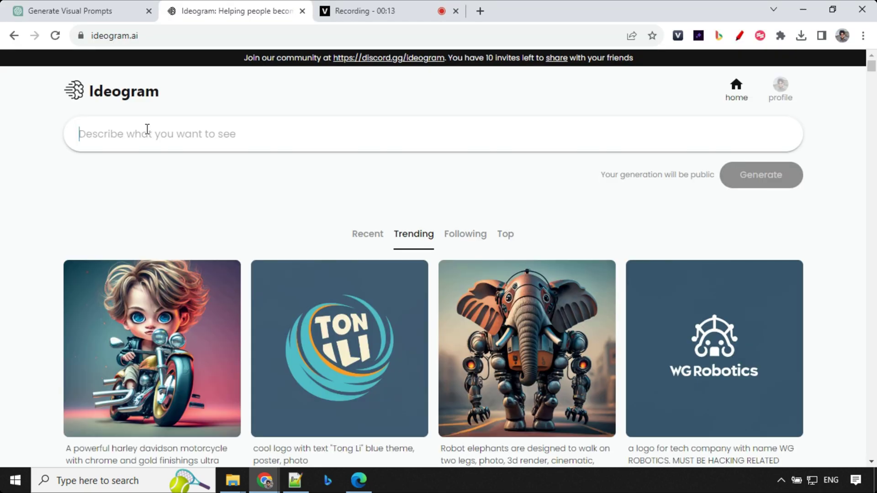
# Paste the DREAM BIG stars, sky prompt at 10:16 with typography, poster and illustration styles.
pyautogui.click(148, 130)
pyautogui.write('"DREAM BIG" stars, sky')
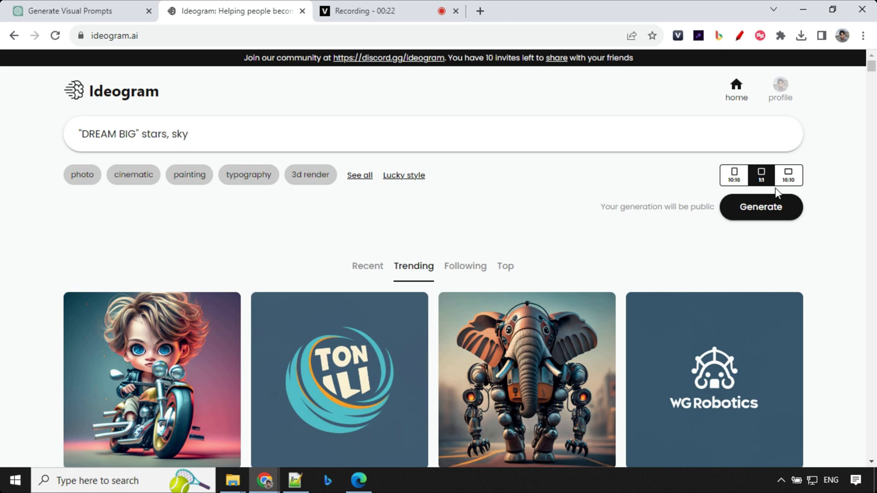
pyautogui.click(734, 183)
pyautogui.click(360, 176)
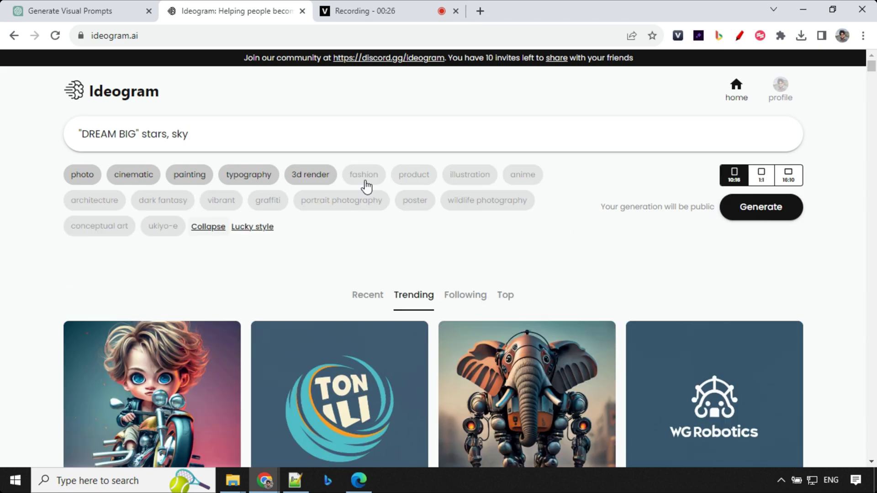
pyautogui.click(247, 178)
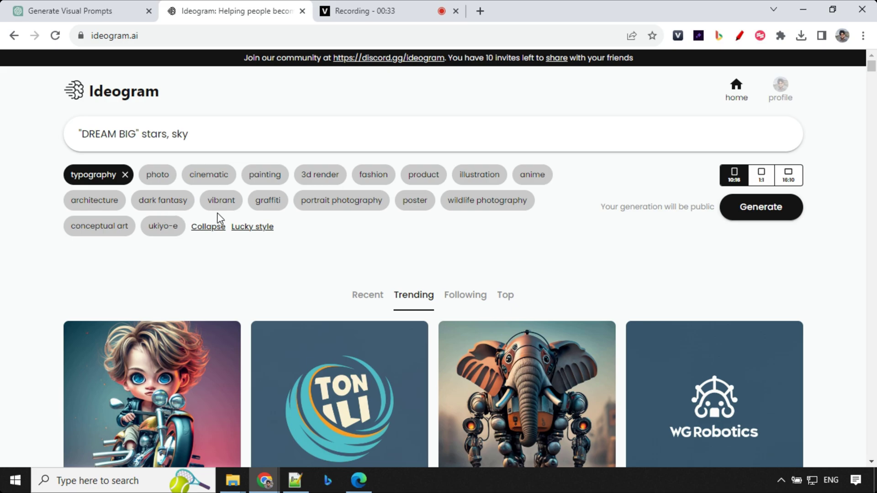
pyautogui.click(412, 203)
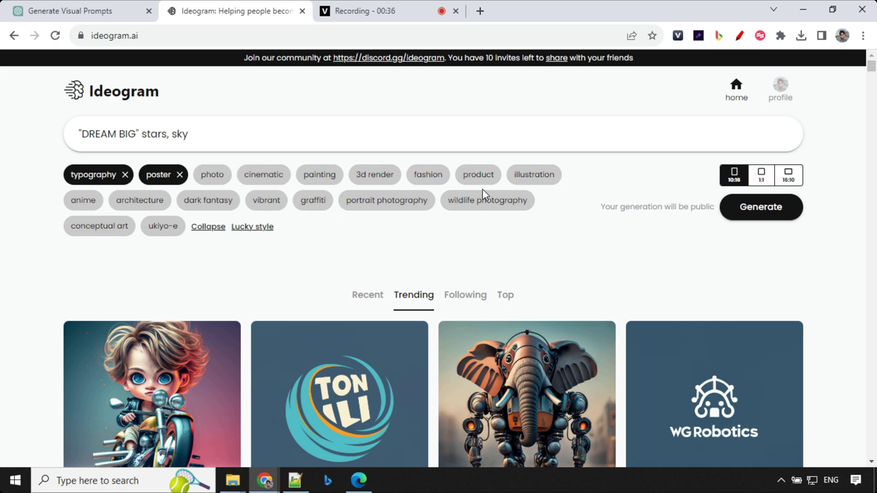
pyautogui.click(515, 179)
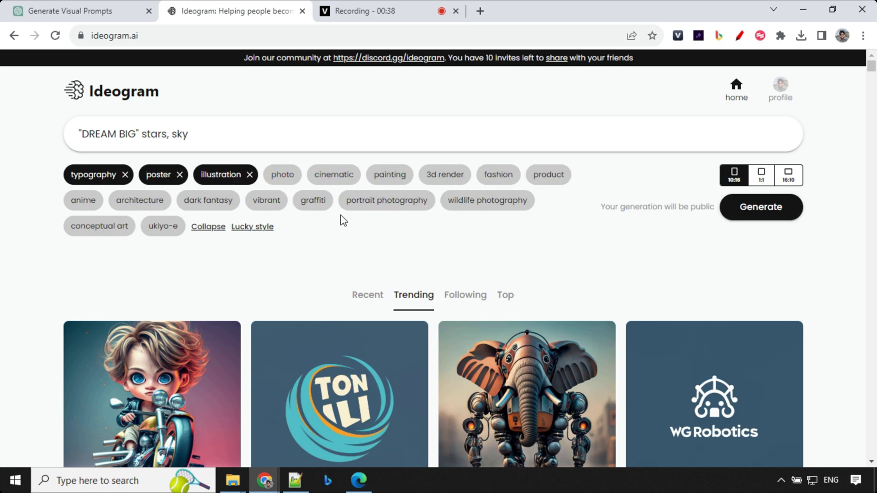
# Generate the DREAM BIG posters and inspect the second one up close.
pyautogui.click(772, 213)
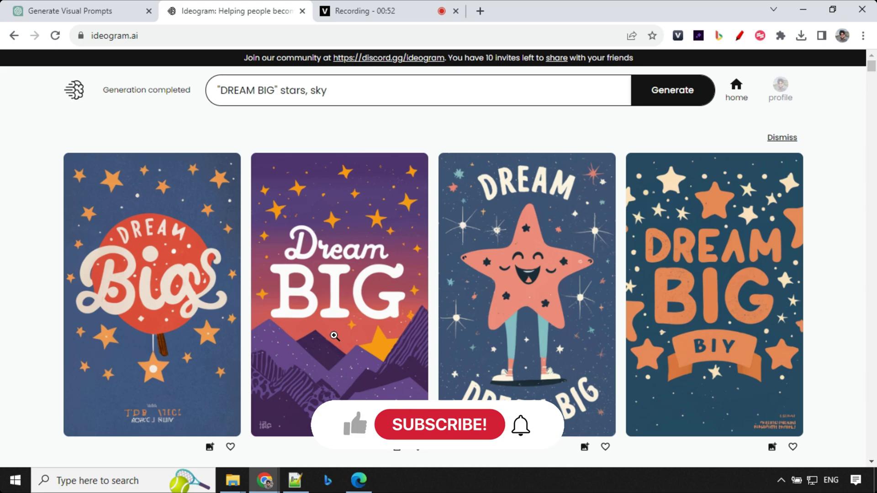
pyautogui.click(376, 267)
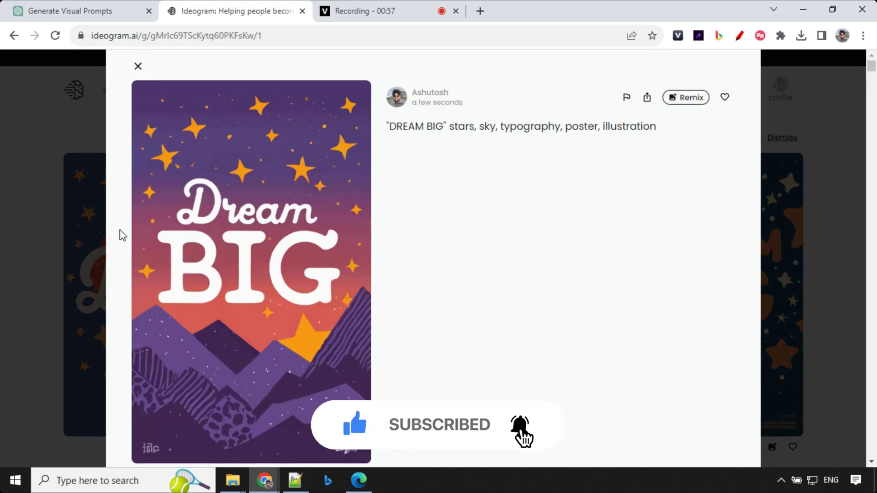
pyautogui.click(47, 205)
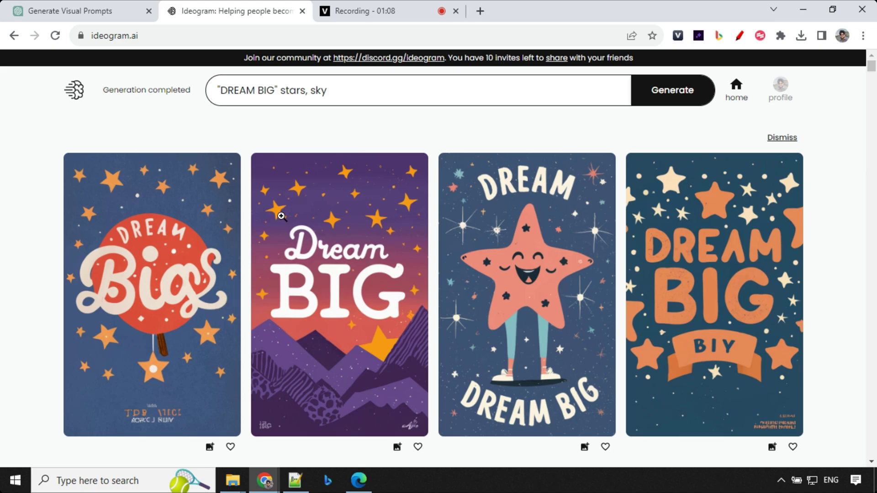
# Replace the DREAM BIG prompt with the NEVER GIVE UP sunrise prompt.
pyautogui.click(209, 90)
pyautogui.hotkey('ctrl', 'a')
pyautogui.press('BackSpace')
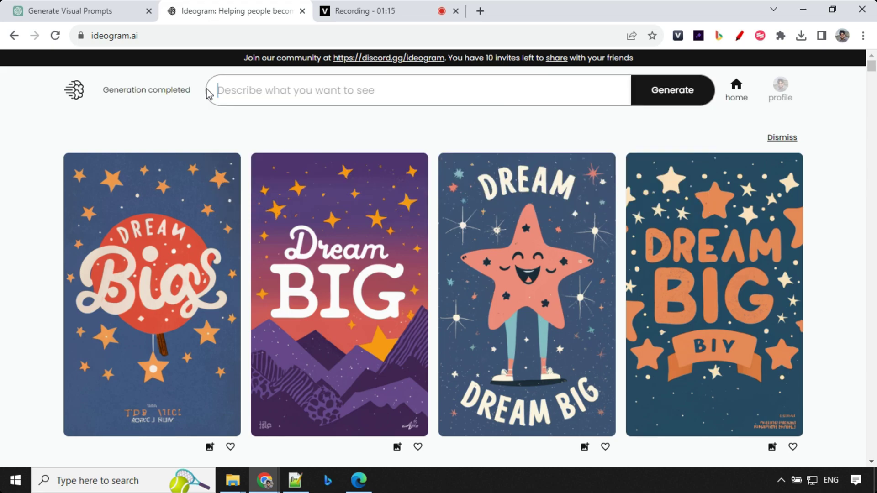
pyautogui.write('Text: "NEVER GIVE UP", sunrise, horizon')
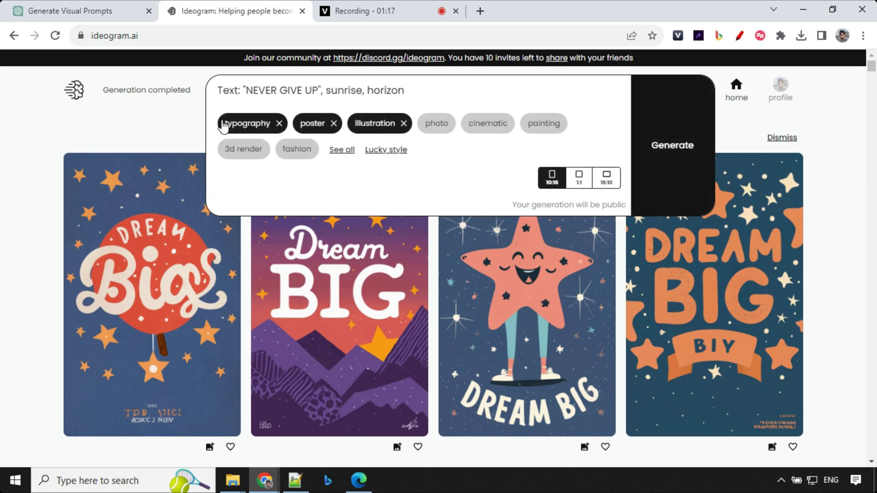
pyautogui.moveTo(220, 90); pyautogui.dragTo(243, 90)
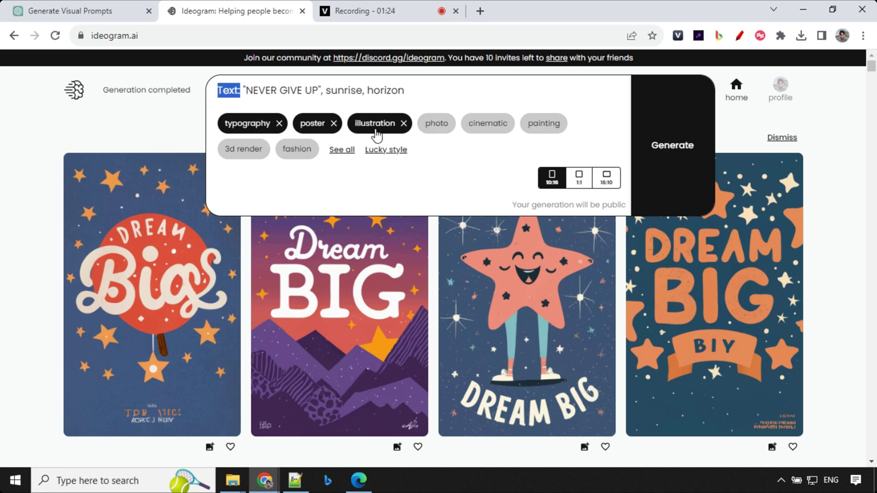
# Swap the illustration style for vibrant and generate the NEVER GIVE UP posters.
pyautogui.click(341, 149)
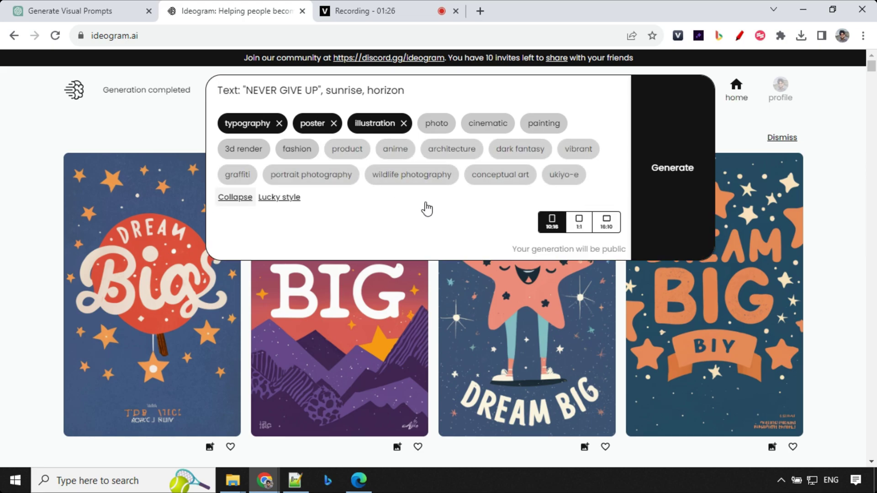
pyautogui.click(579, 150)
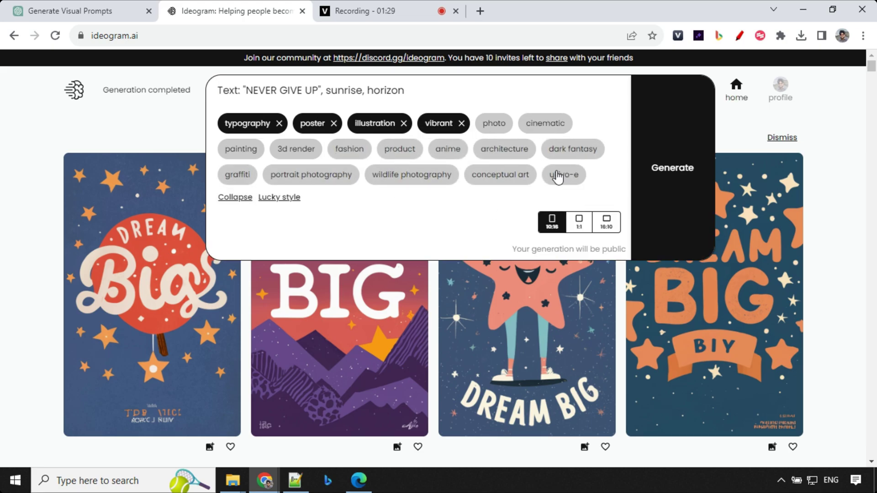
pyautogui.click(385, 125)
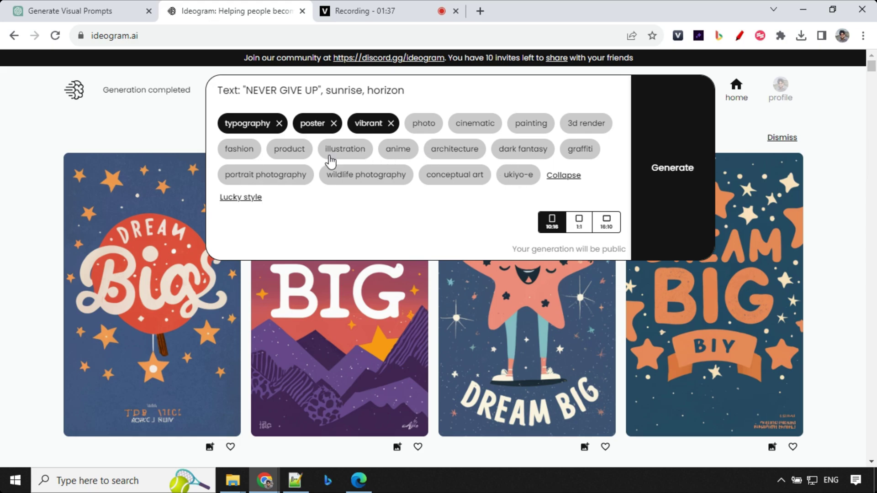
pyautogui.click(672, 170)
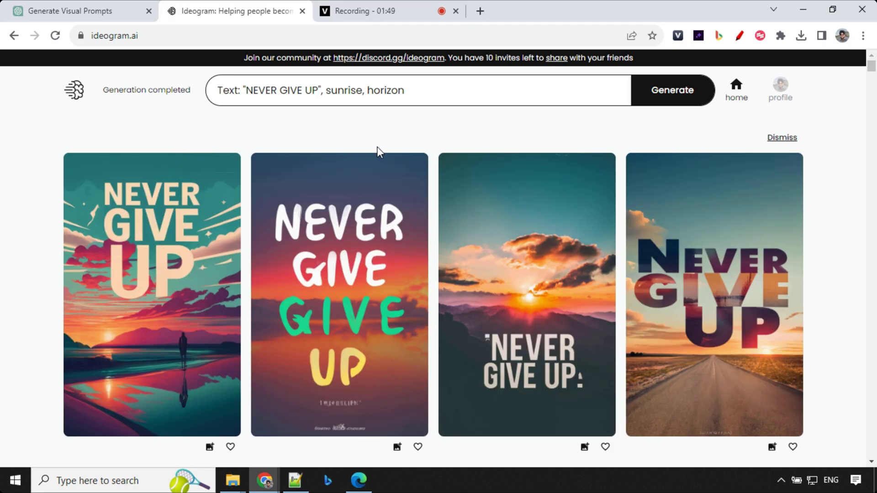
pyautogui.click(392, 90)
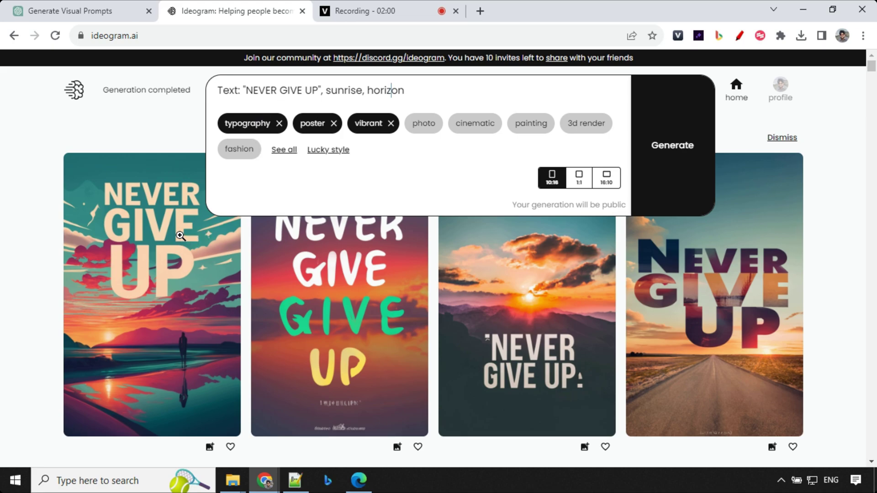
pyautogui.click(31, 252)
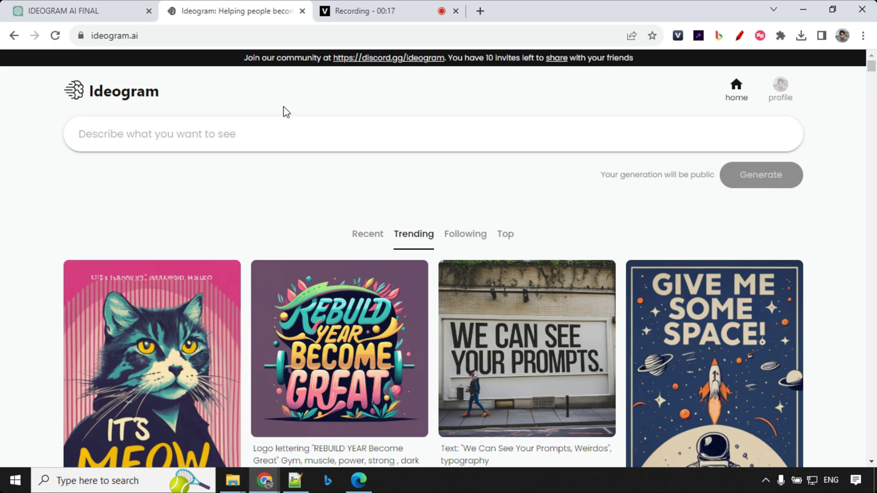
# Generate Earth-shield SAVE THE PLANET posters with cinematic, typography and poster styles.
pyautogui.click(223, 136)
pyautogui.write('Earth with a protective shield around it, Text: "SAVE THE PLANET"')
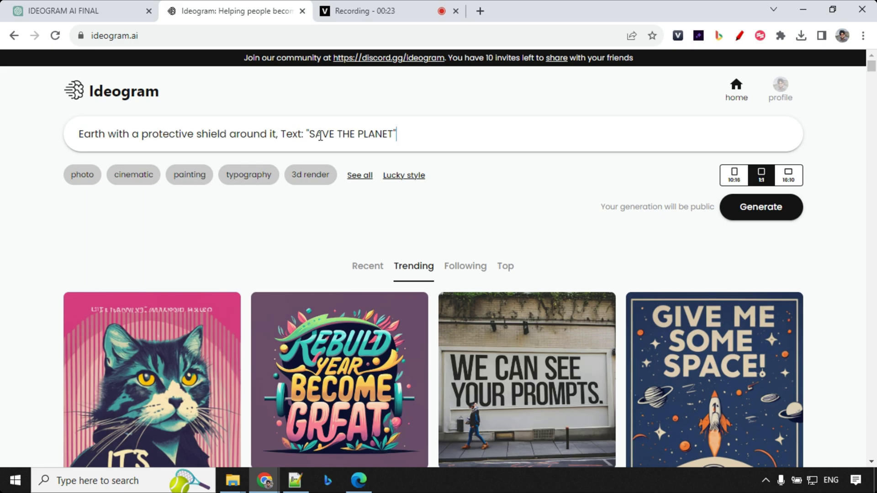
pyautogui.click(361, 176)
pyautogui.click(133, 175)
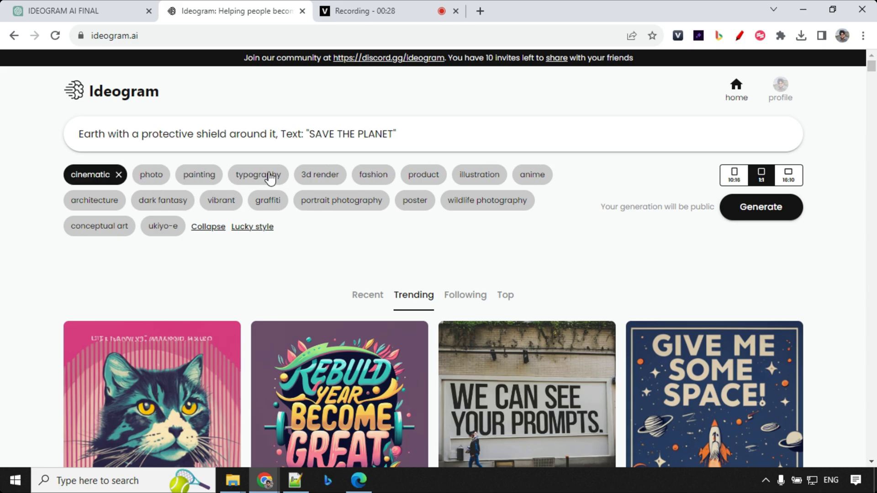
pyautogui.click(269, 175)
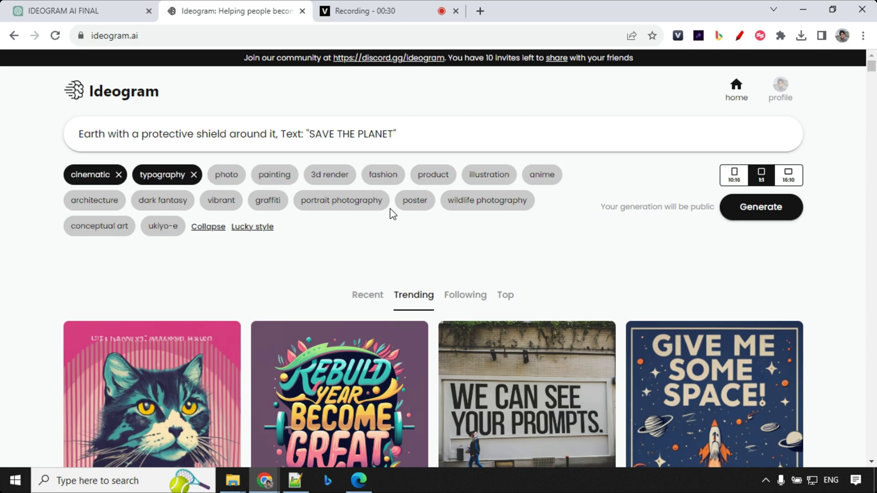
pyautogui.click(417, 203)
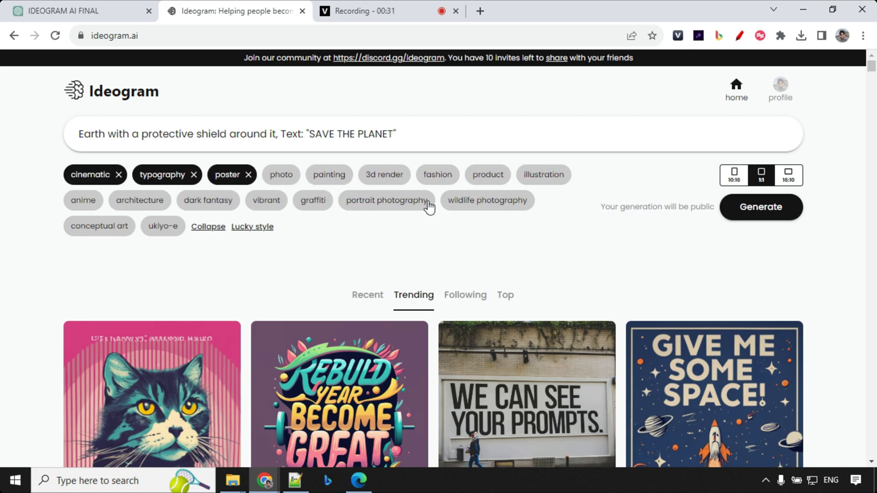
pyautogui.click(766, 213)
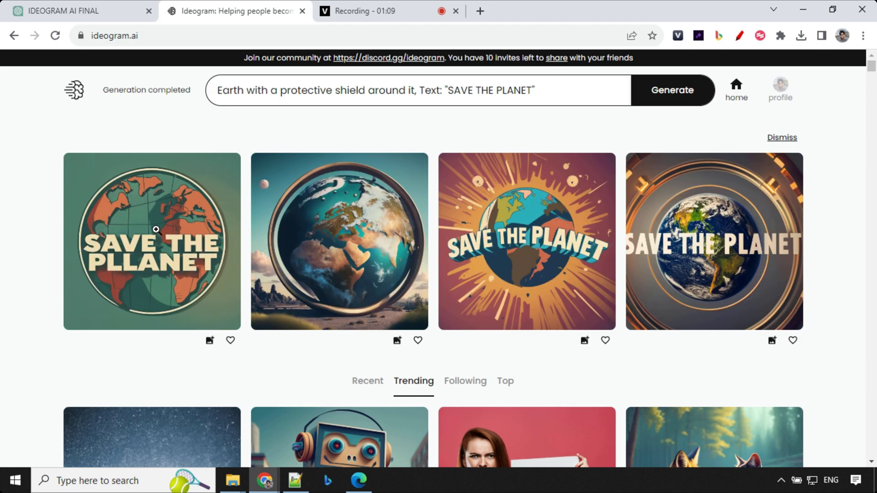
# Browse the Earth poster variations, then add portrait photography for the sign prompt.
pyautogui.click(156, 229)
pyautogui.scroll(-2, 303, 268)
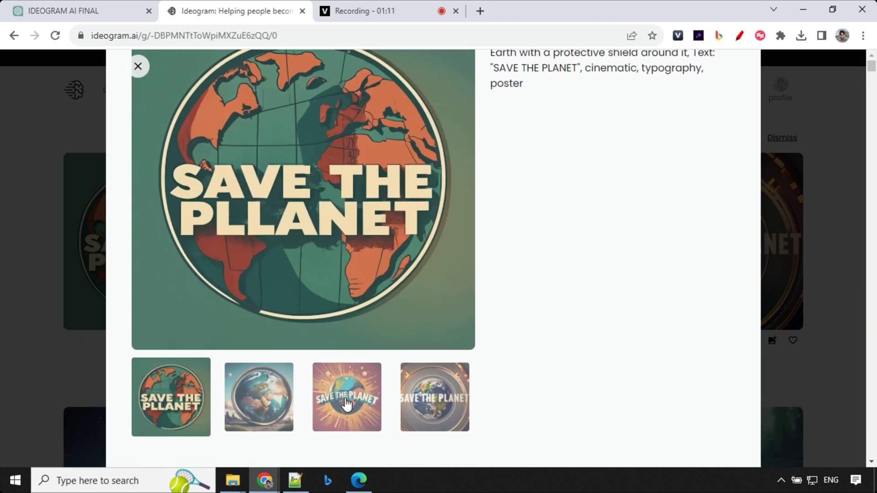
pyautogui.click(347, 404)
pyautogui.scroll(-2, 368, 253)
pyautogui.click(435, 392)
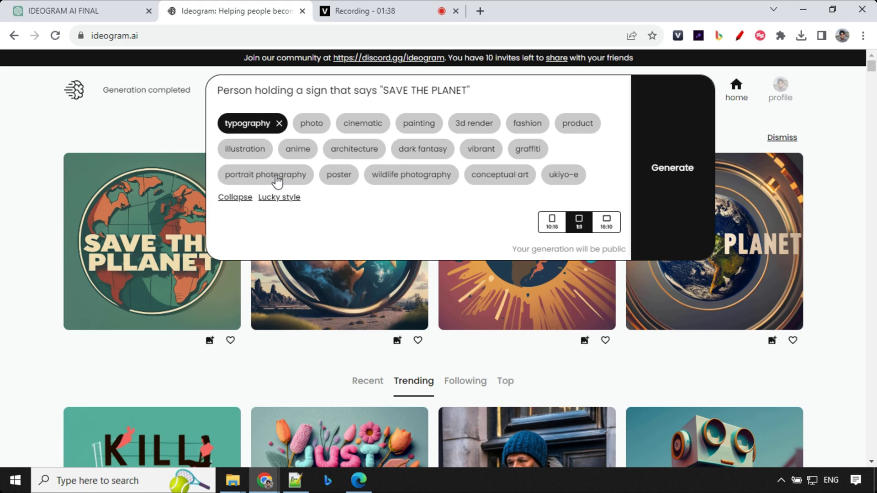
pyautogui.click(276, 181)
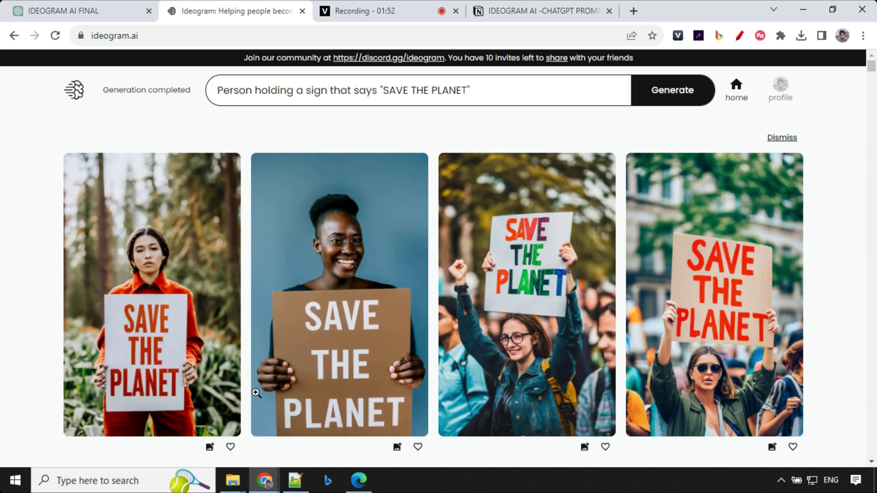
# Study Prompt Styles 1 and 2, highlighting the TEXT placeholders and AI FOR SUCCESS example.
pyautogui.scroll(-3, 322, 381)
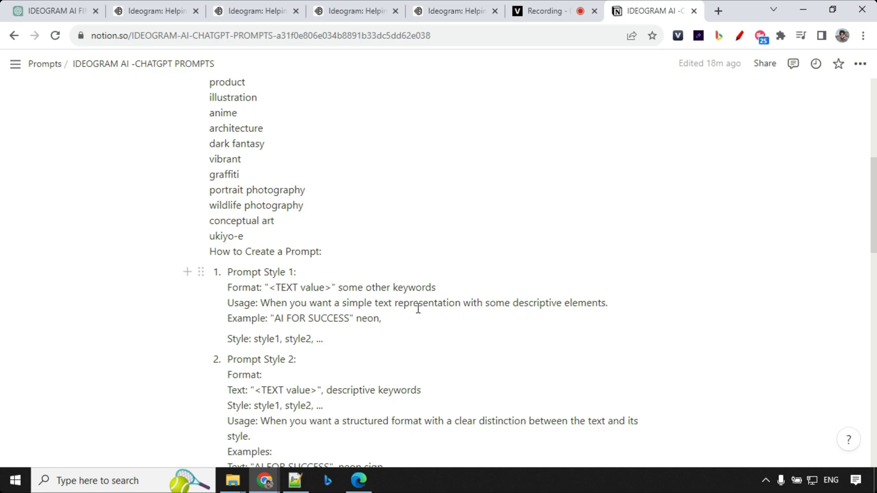
pyautogui.scroll(-3, 418, 309)
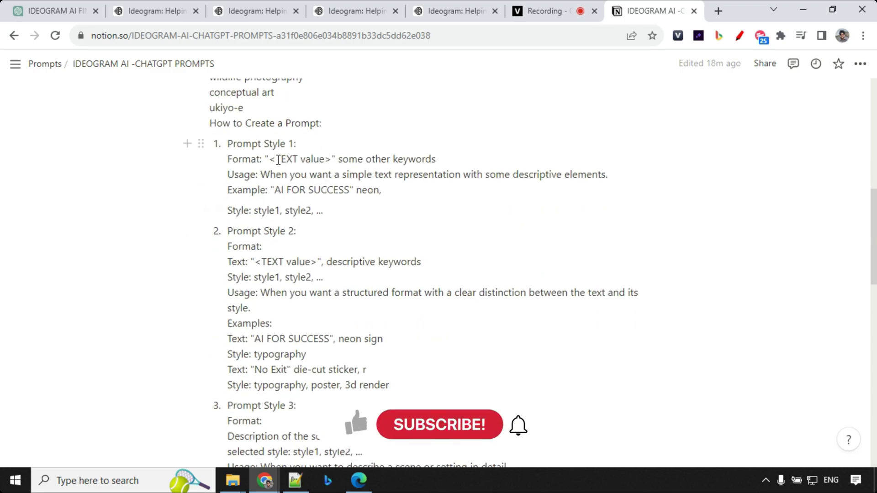
pyautogui.moveTo(275, 159); pyautogui.dragTo(319, 159)
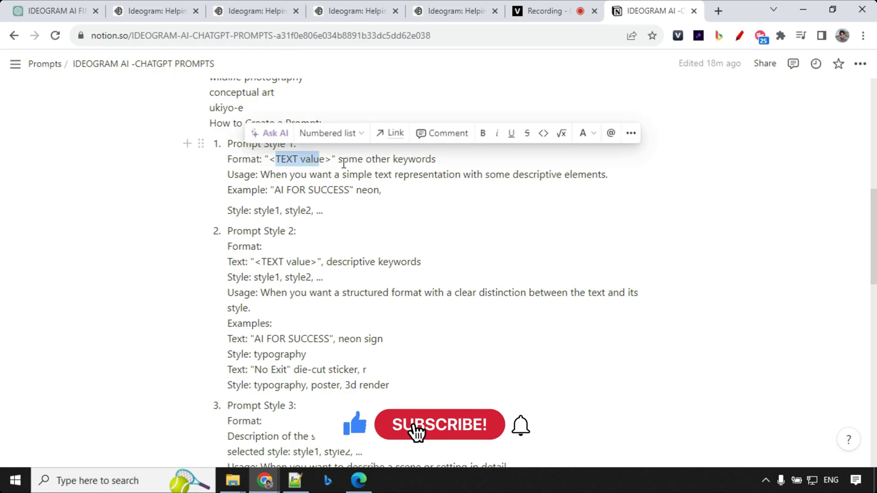
pyautogui.click(351, 197)
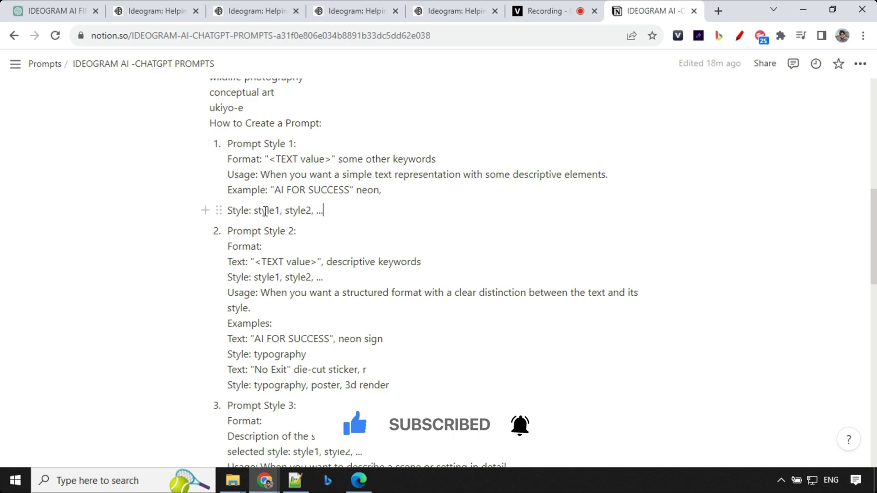
pyautogui.scroll(-3, 278, 212)
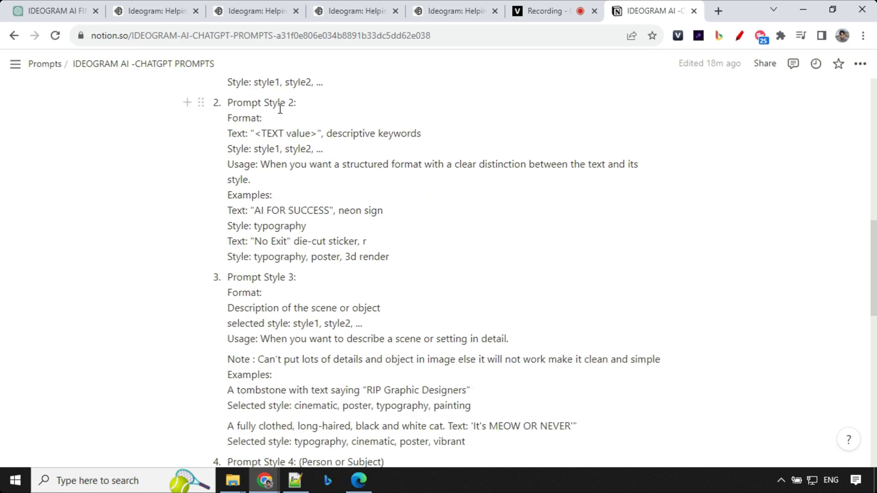
pyautogui.doubleClick(238, 133)
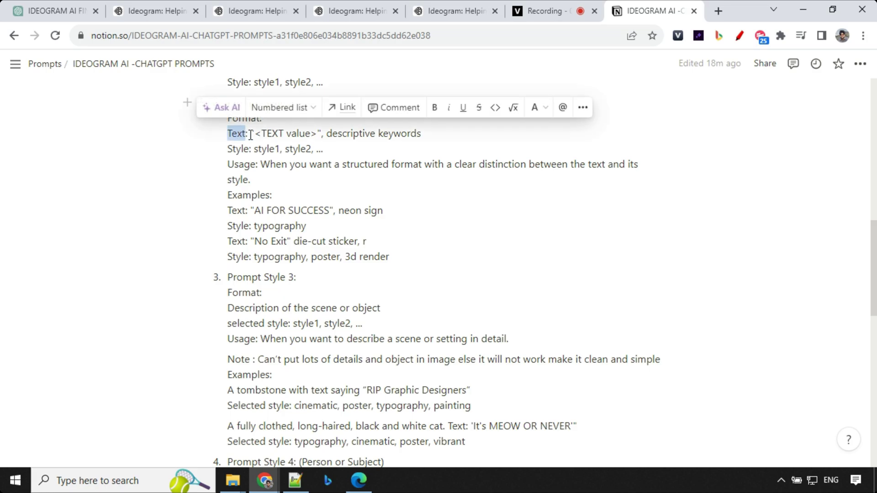
pyautogui.click(249, 133)
pyautogui.moveTo(267, 133); pyautogui.dragTo(422, 133)
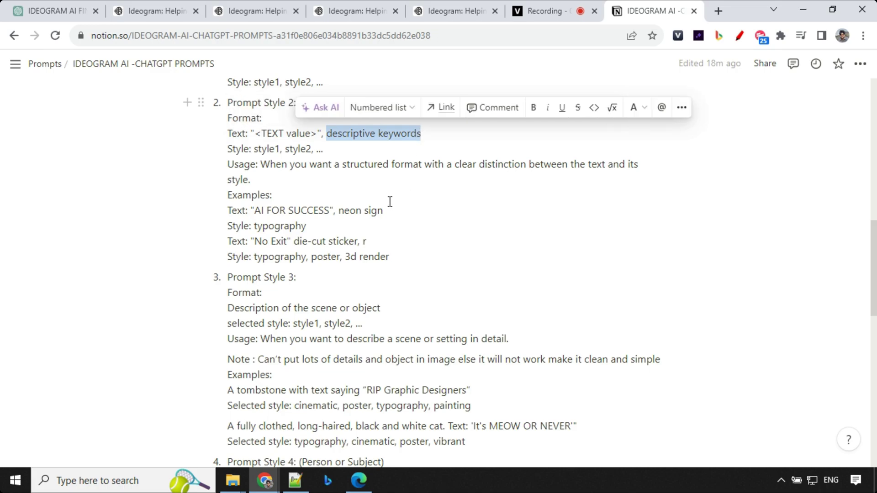
pyautogui.moveTo(230, 210); pyautogui.dragTo(382, 211)
pyautogui.click(412, 219)
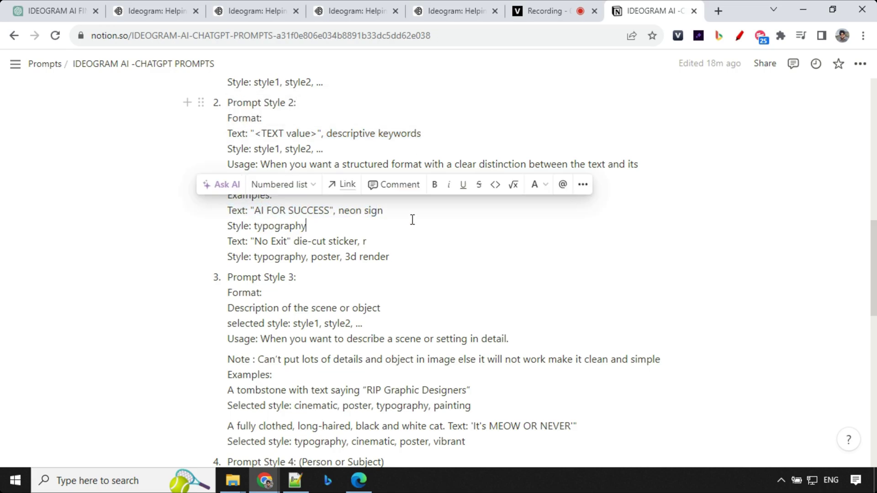
# Scroll through the rest of the Notion page and return to the ChatGPT conversation.
pyautogui.scroll(-3, 242, 222)
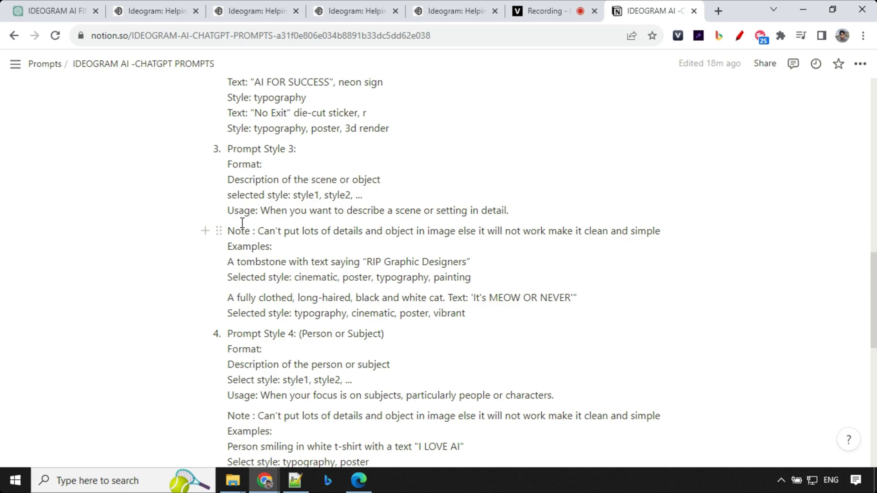
pyautogui.scroll(-3, 242, 223)
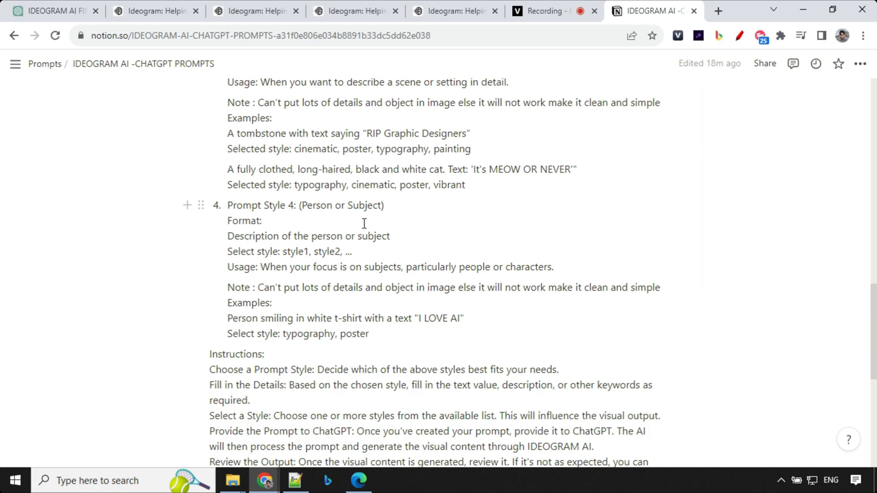
pyautogui.scroll(-3, 364, 223)
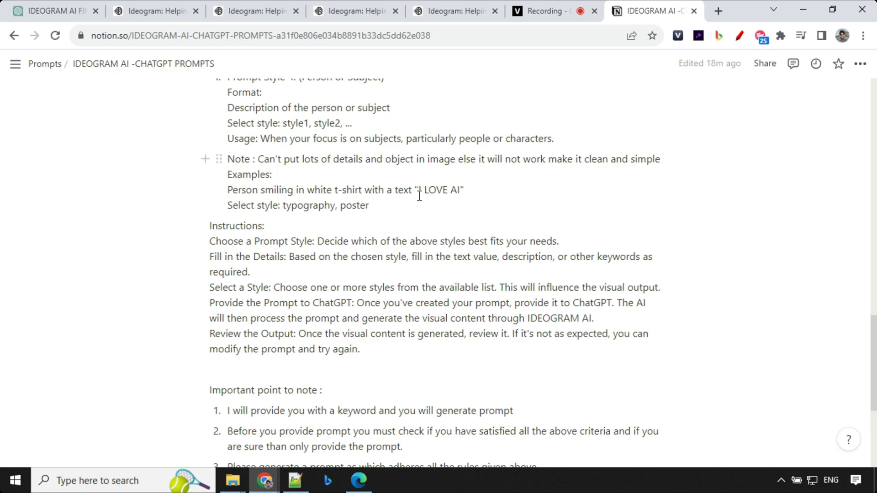
pyautogui.scroll(15, 428, 194)
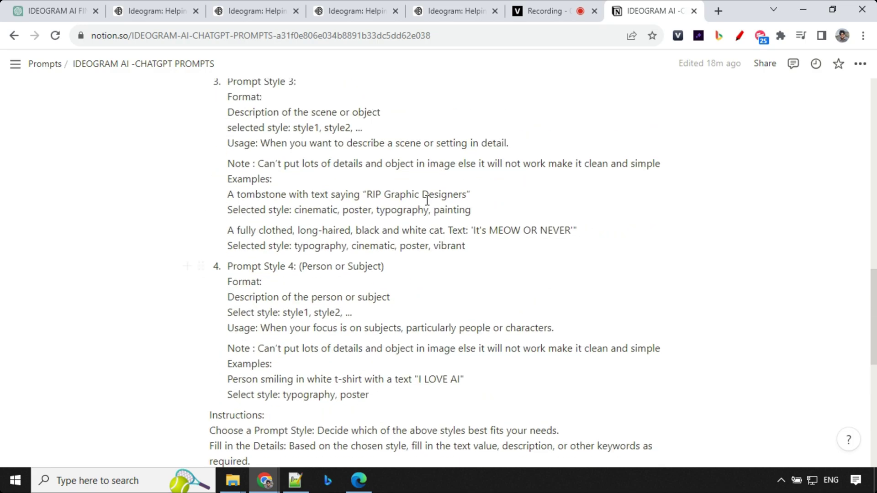
pyautogui.scroll(6, 428, 201)
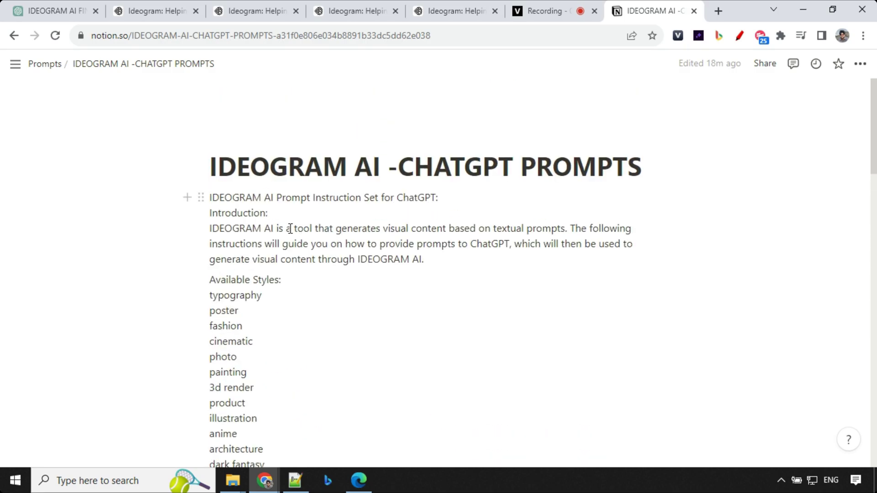
pyautogui.scroll(-18, 396, 219)
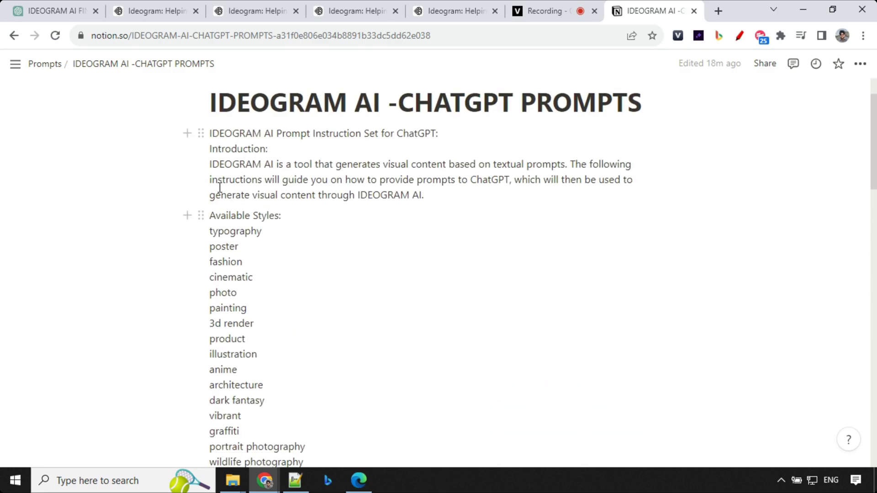
pyautogui.scroll(-8, 310, 286)
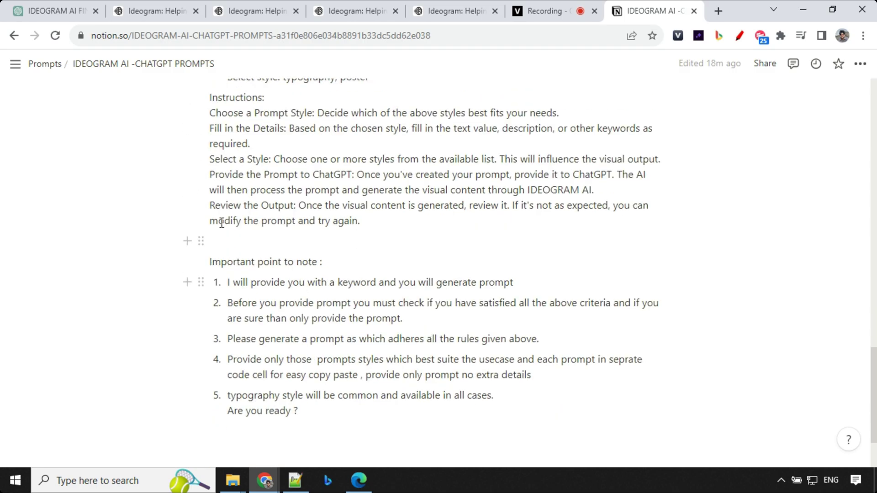
pyautogui.click(73, 11)
pyautogui.scroll(20, 413, 202)
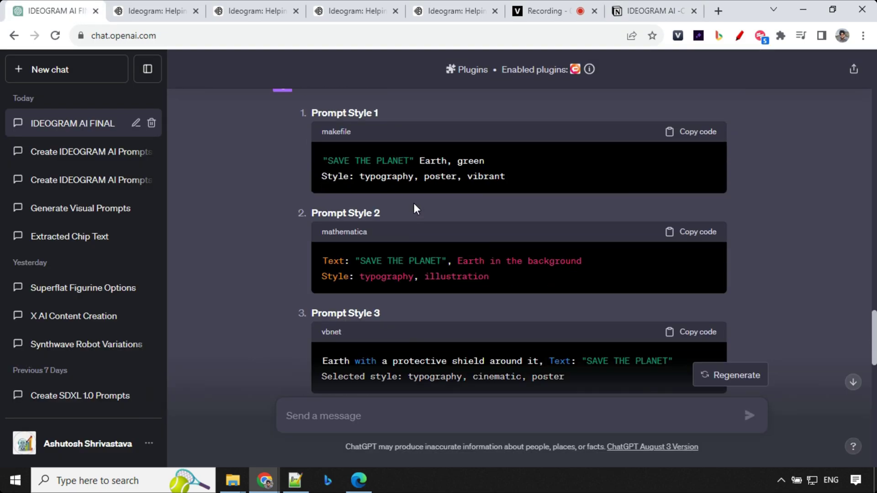
pyautogui.scroll(-8, 413, 203)
pyautogui.scroll(3, 406, 149)
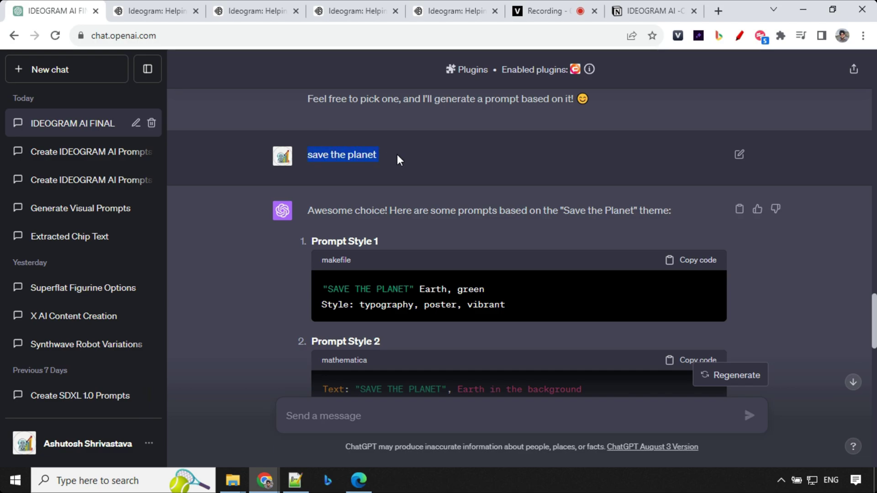
pyautogui.scroll(-1, 427, 165)
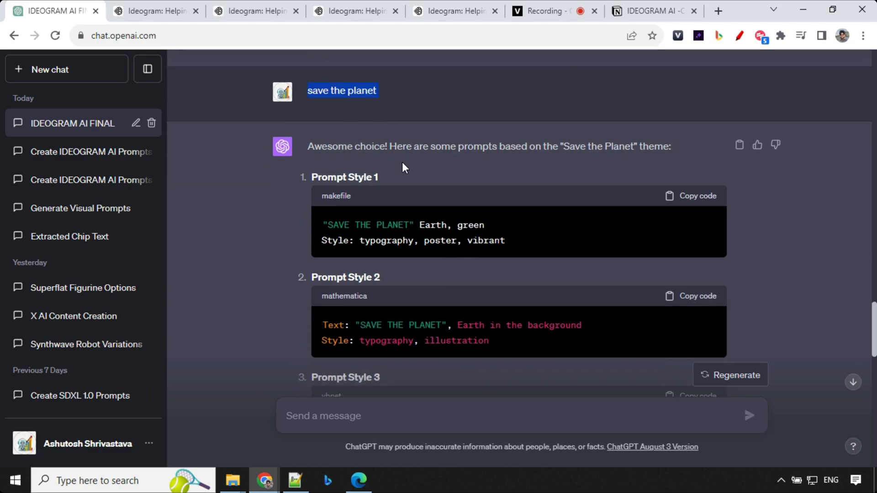
pyautogui.scroll(-2, 366, 219)
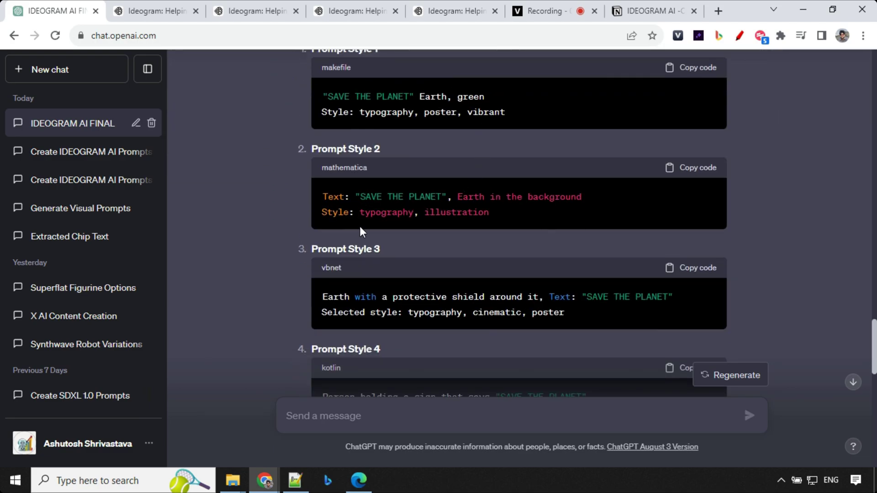
pyautogui.scroll(-2, 362, 232)
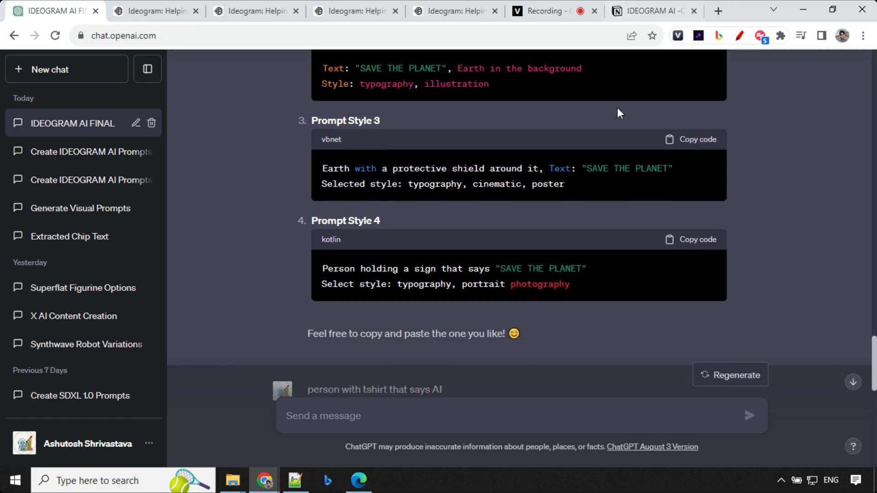
pyautogui.scroll(-4, 639, 197)
# Send ChatGPT 'spooky cute ghost with some text maybe B' and read the returned BOO prompts.
pyautogui.scroll(-5, 595, 207)
pyautogui.click(369, 416)
pyautogui.write('spooky cu')
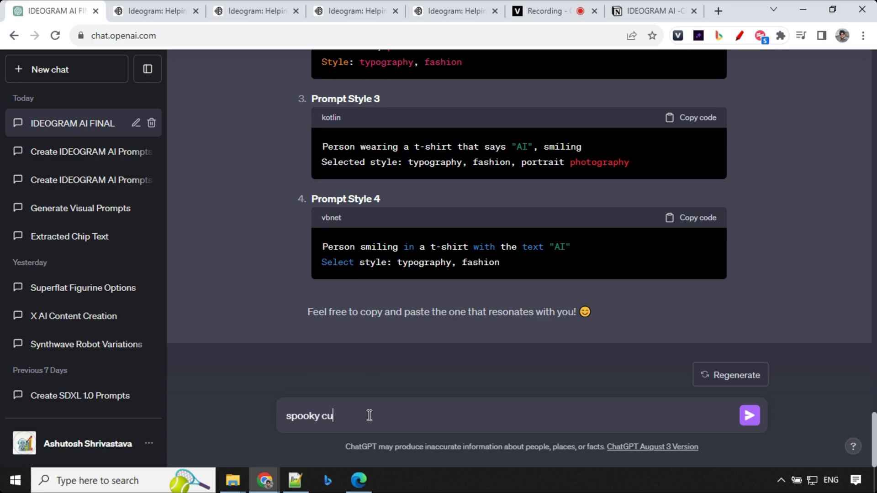
pyautogui.write('te ghost with some text maybe BOO')
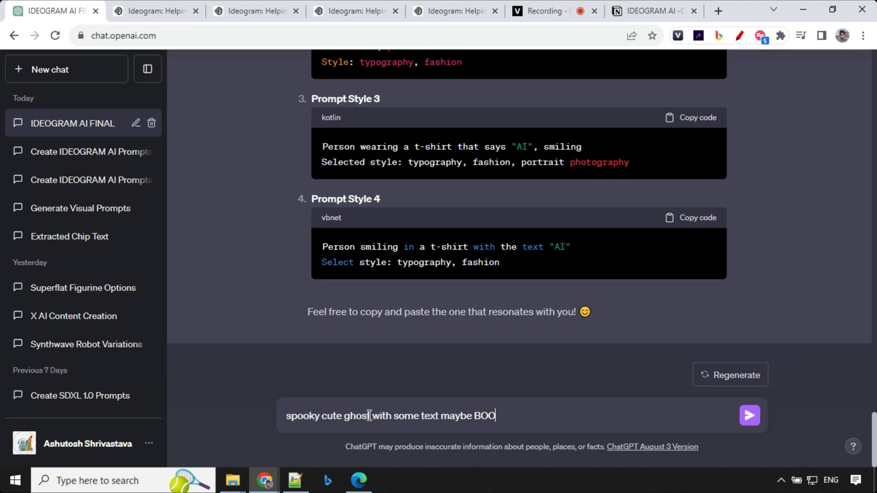
pyautogui.press('Return')
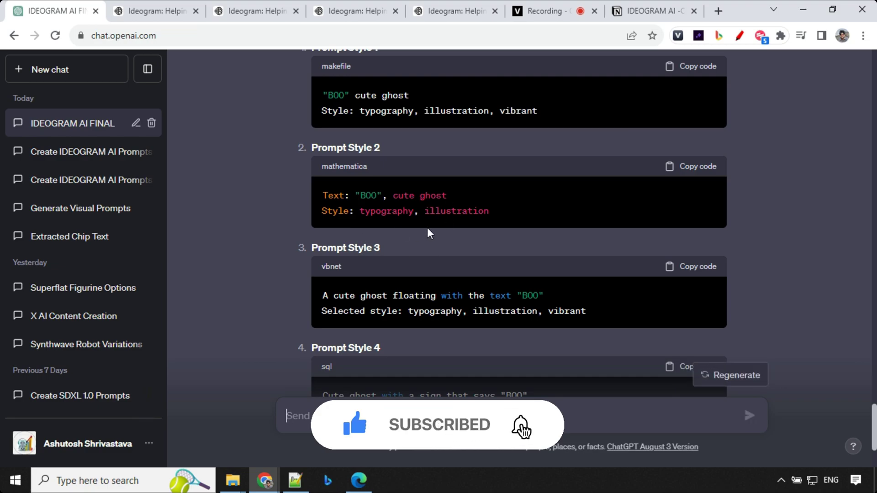
pyautogui.scroll(-3, 411, 230)
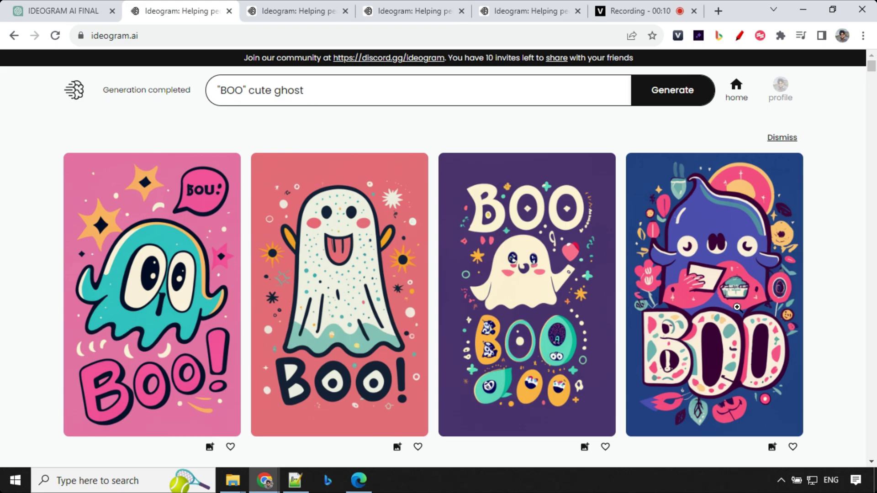
# Check the styles behind the BOO cute ghost images, then view the Text: "BOO", cute ghost results.
pyautogui.click(318, 91)
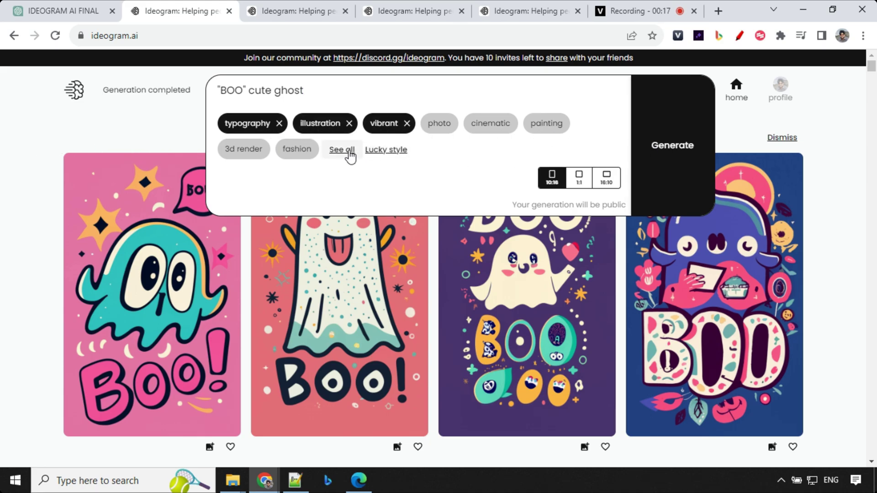
pyautogui.click(348, 153)
pyautogui.click(4, 177)
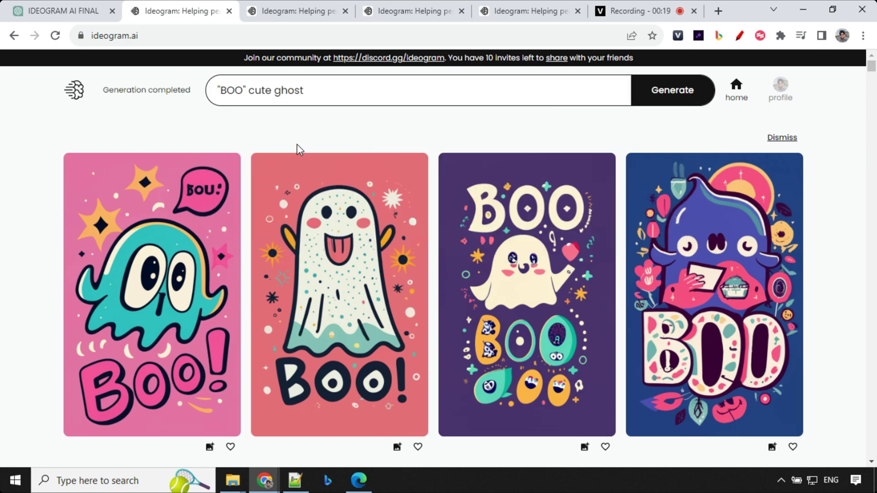
pyautogui.click(294, 10)
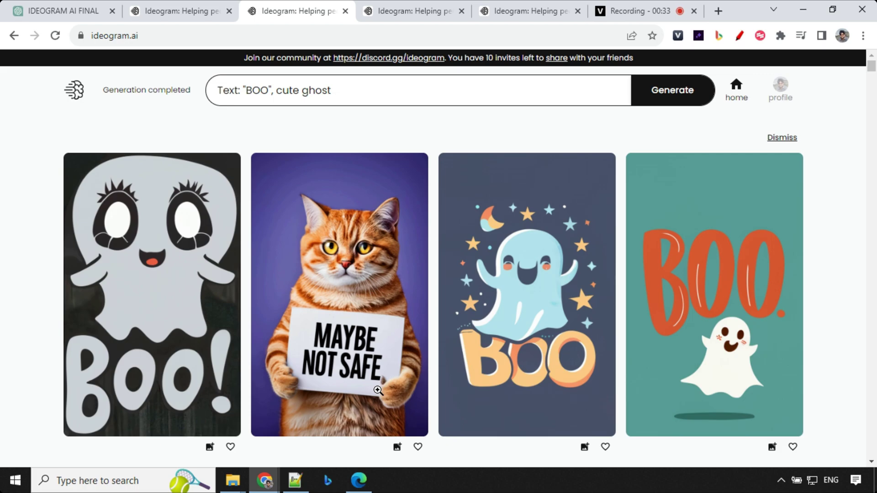
# Save the first floating-ghost BOO image as ideogram (33).jpeg, then view the ghost-with-a-sign results.
pyautogui.click(401, 11)
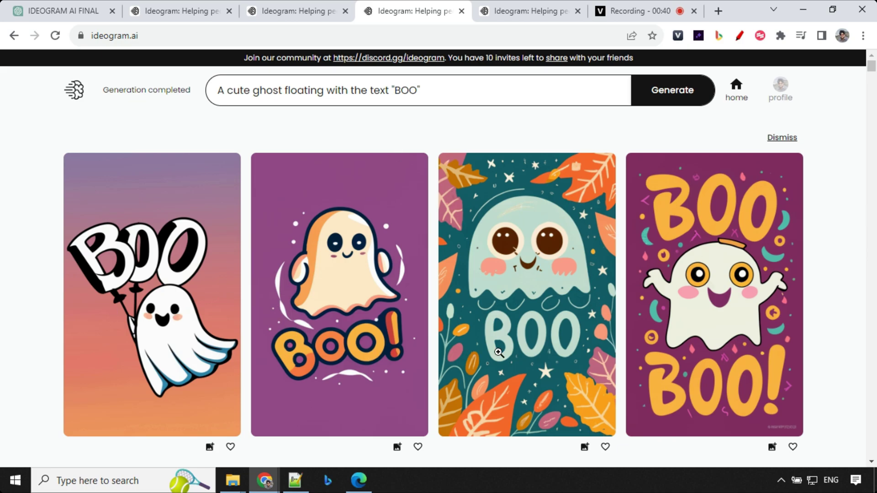
pyautogui.click(139, 295)
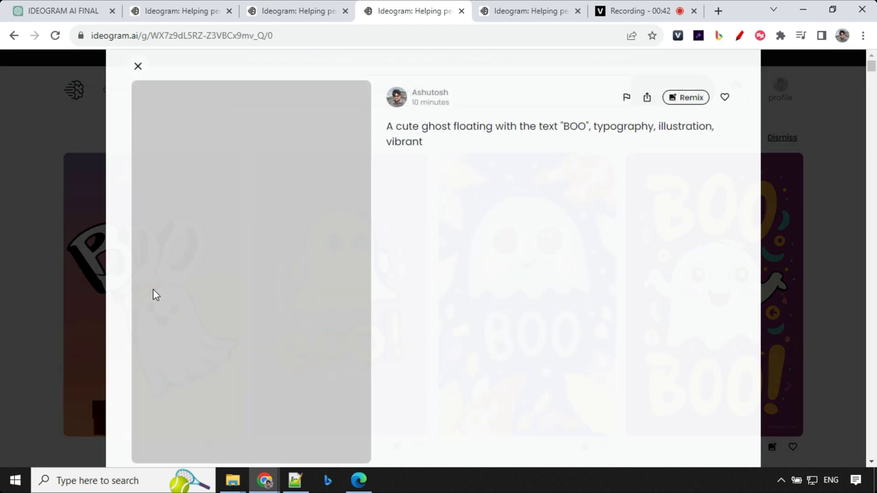
pyautogui.rightClick(305, 180)
pyautogui.click(343, 210)
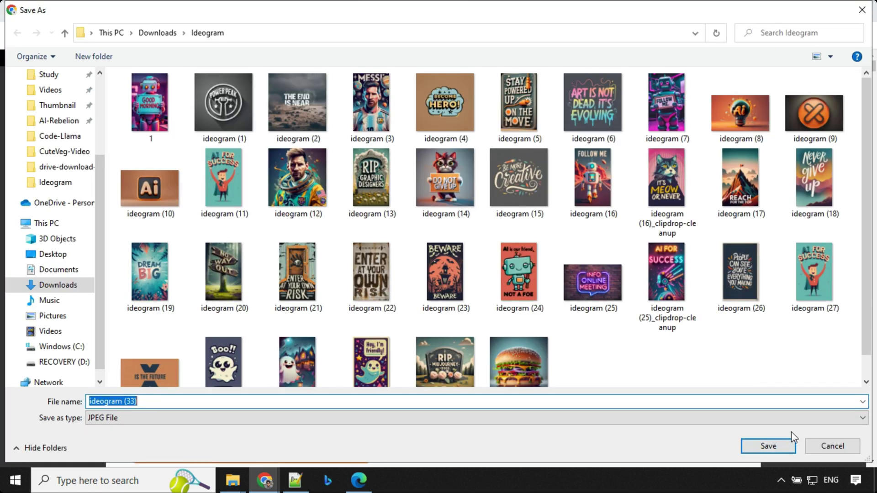
pyautogui.click(774, 447)
pyautogui.click(9, 169)
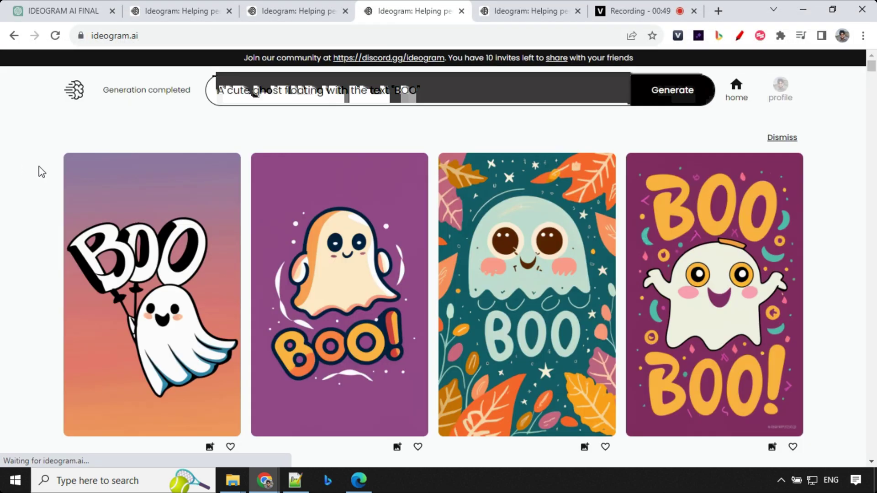
pyautogui.click(529, 9)
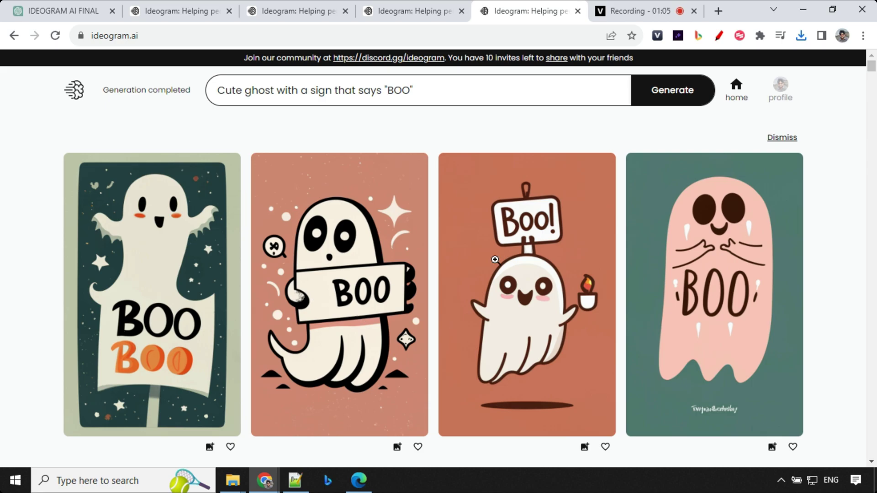
# Open your profile and scroll through your generated ghost images.
pyautogui.click(785, 91)
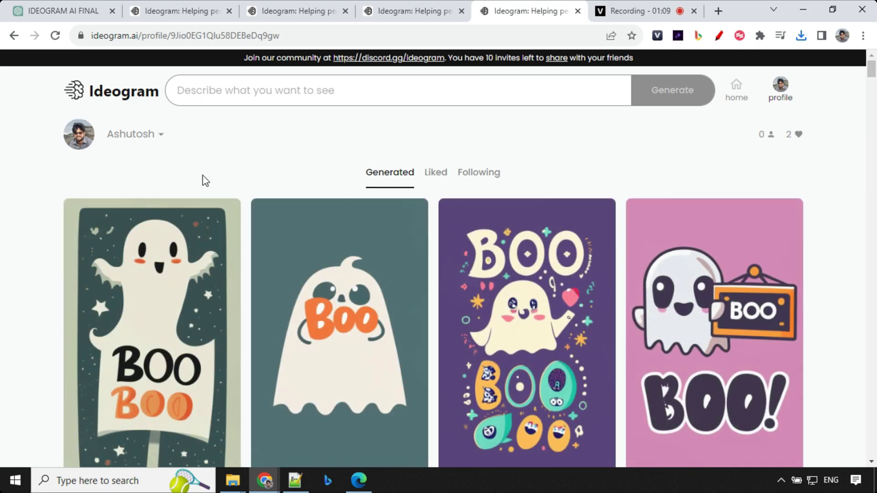
pyautogui.scroll(-4, 744, 169)
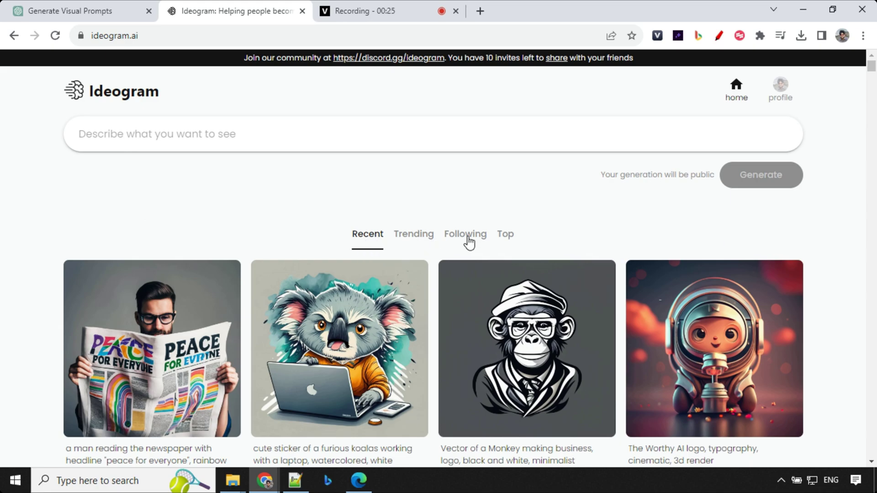
# Open the furious koala sticker from the Recent feed and select its laptop prompt text.
pyautogui.scroll(-3, 368, 256)
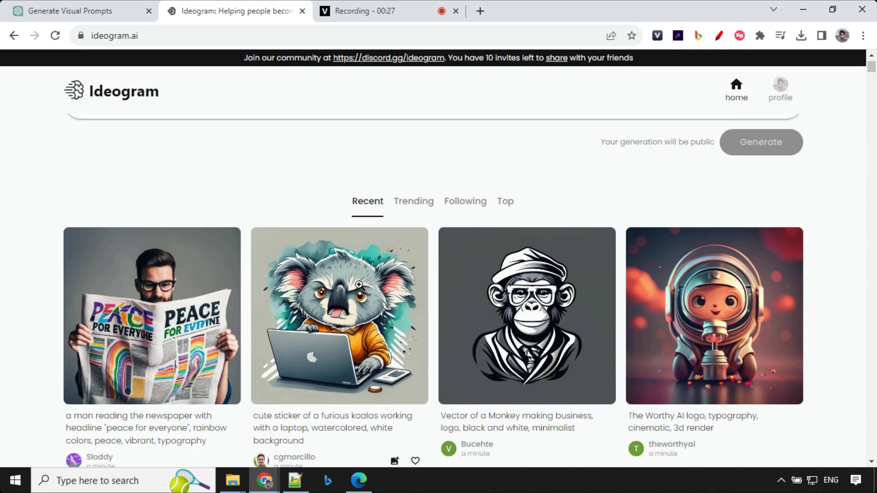
pyautogui.scroll(-7, 359, 285)
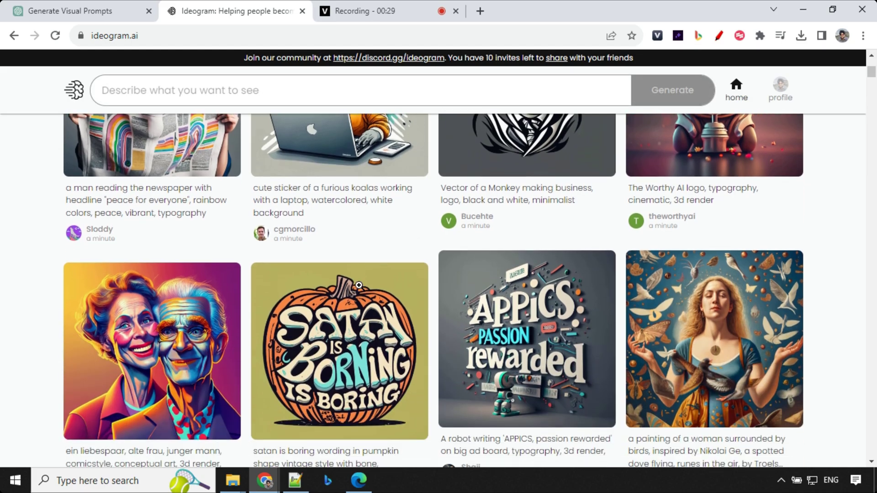
pyautogui.scroll(10, 361, 286)
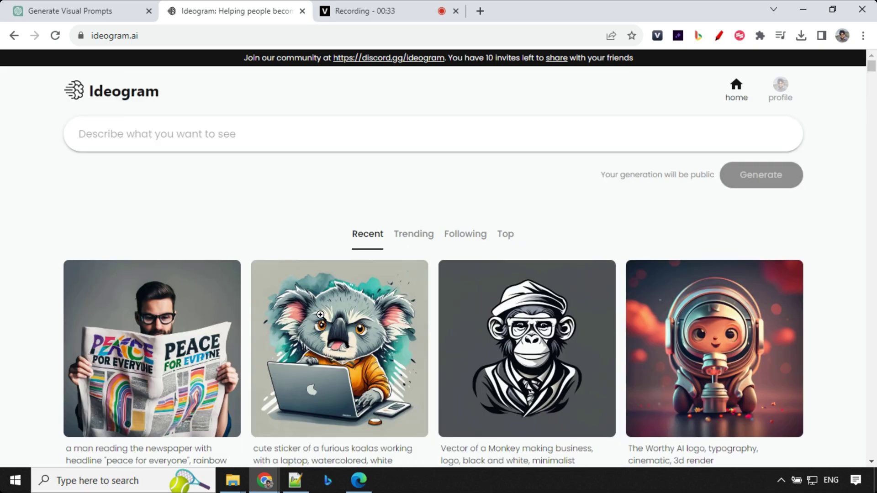
pyautogui.click(321, 315)
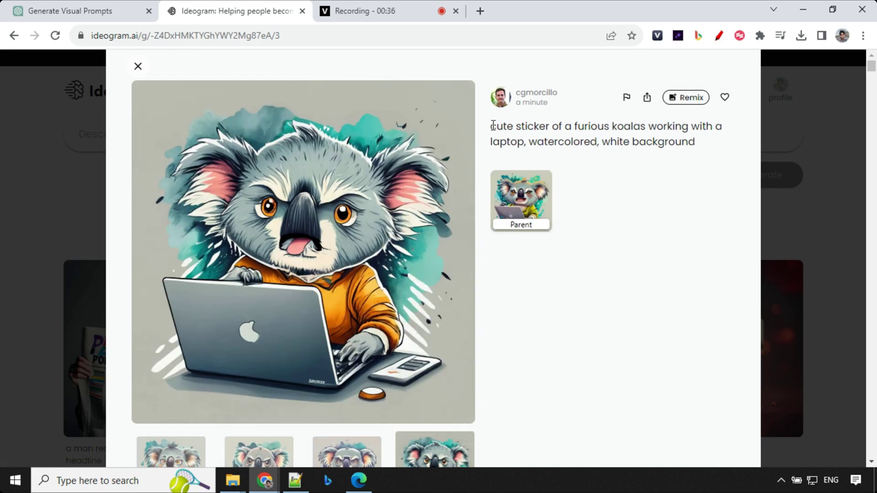
pyautogui.moveTo(494, 126); pyautogui.dragTo(706, 151)
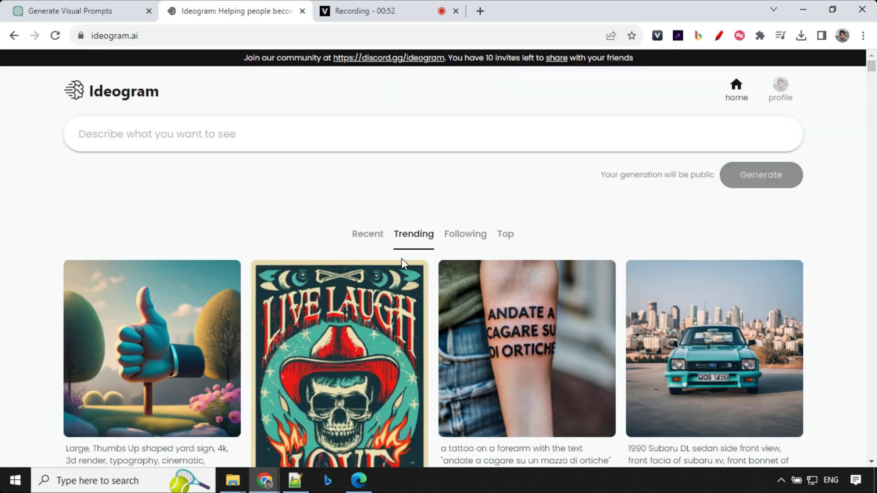
# Scroll through the Trending feed of community images.
pyautogui.scroll(-2, 402, 258)
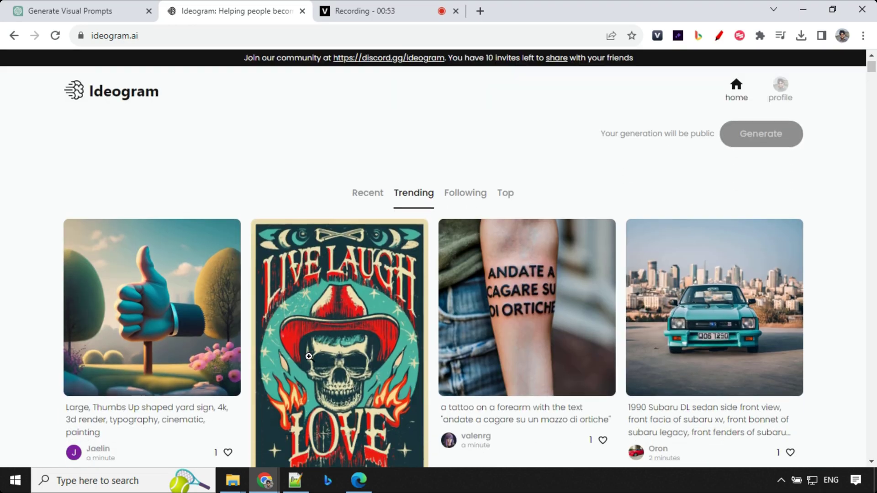
pyautogui.scroll(-18, 271, 346)
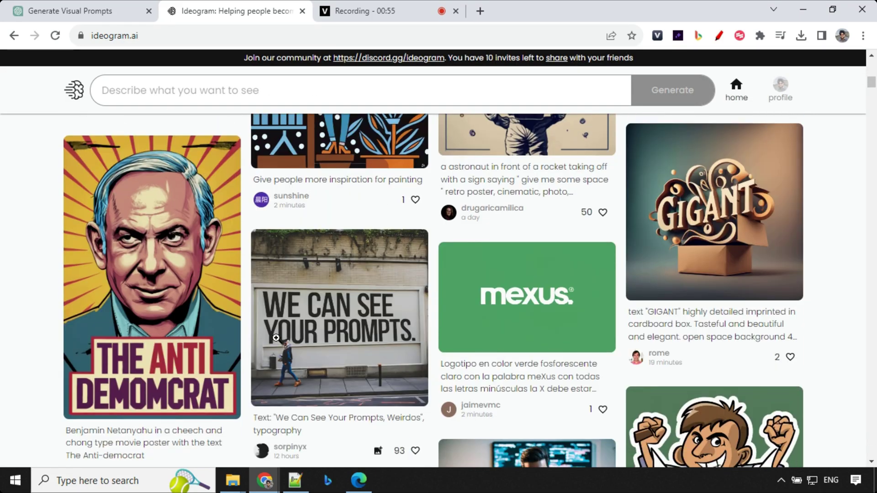
pyautogui.scroll(20, 277, 337)
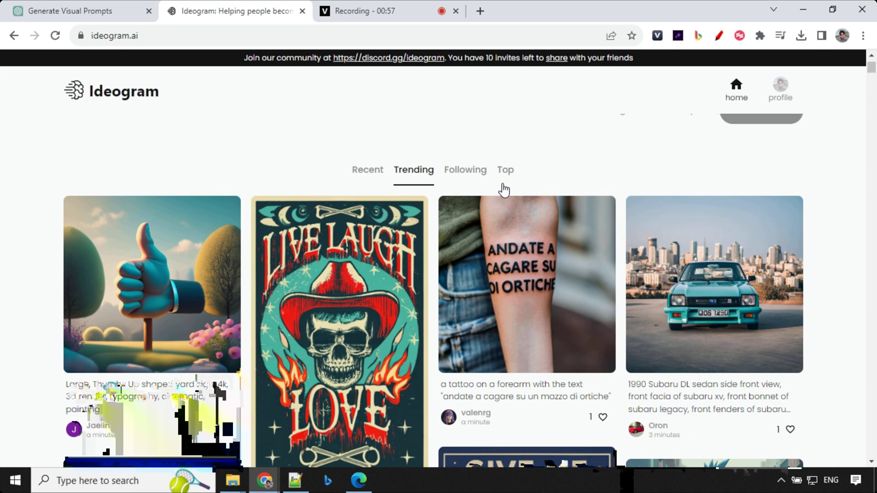
# Browse the Following feed and open the tuxedo cat portrait creator's profile.
pyautogui.click(465, 171)
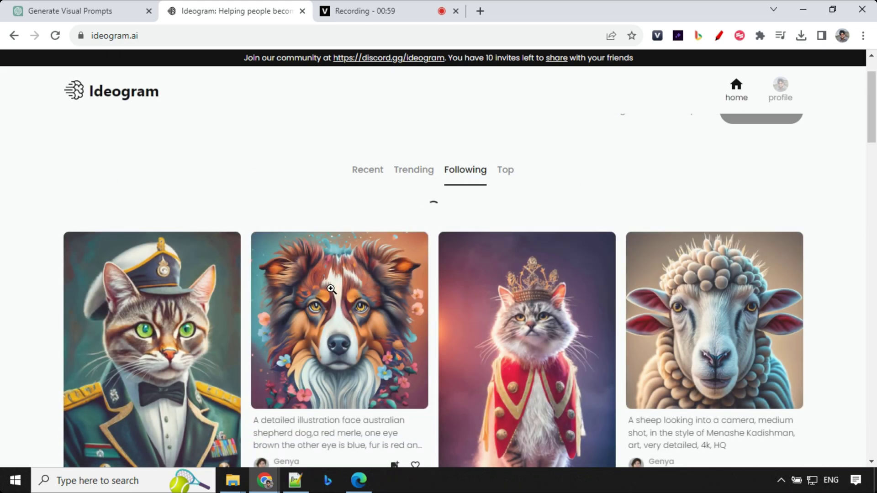
pyautogui.scroll(-4, 333, 292)
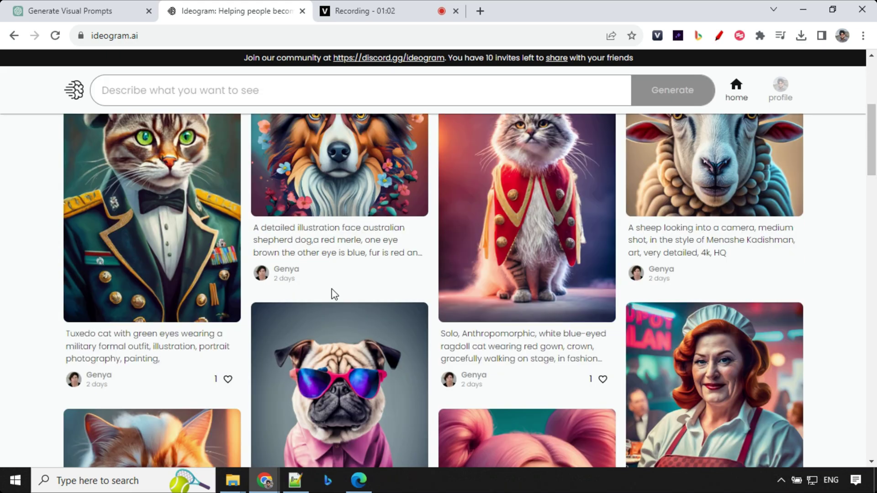
pyautogui.scroll(3, 334, 294)
pyautogui.scroll(-4, 331, 289)
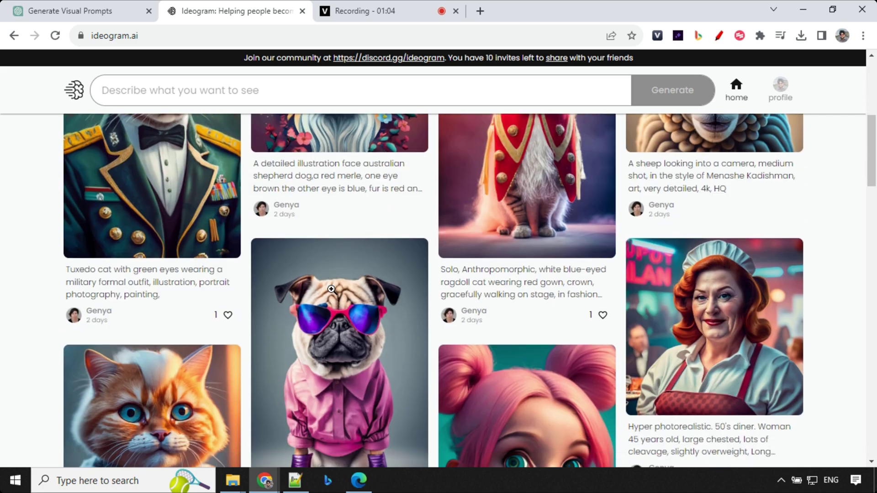
pyautogui.click(74, 316)
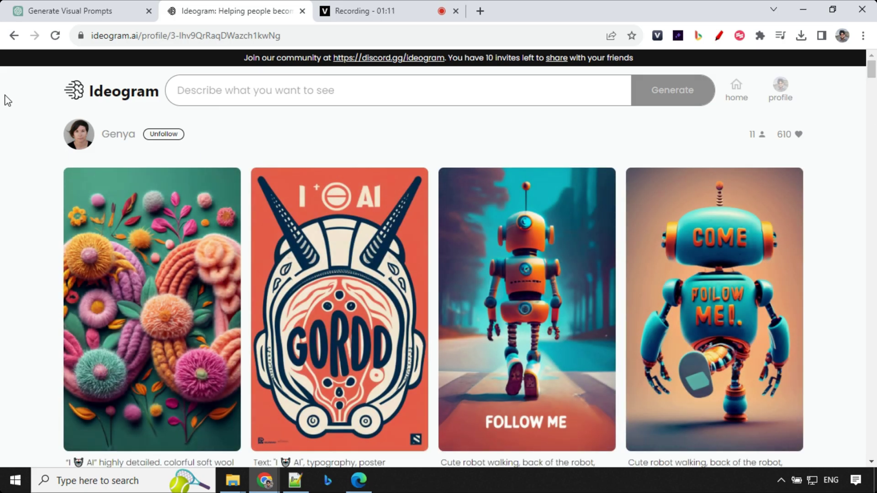
# Return to the home feed and browse the Top images, led by the 'RIP GRAPHIC DESIGNERS' tombstone poster.
pyautogui.click(14, 36)
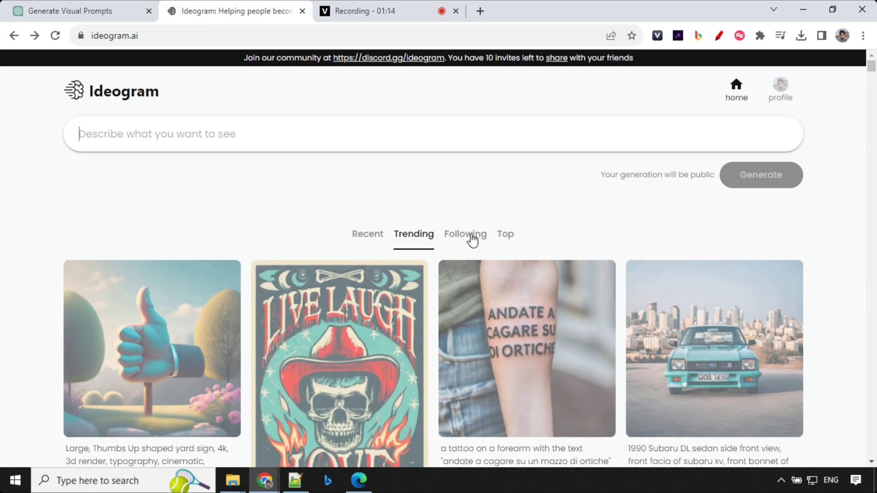
pyautogui.click(471, 235)
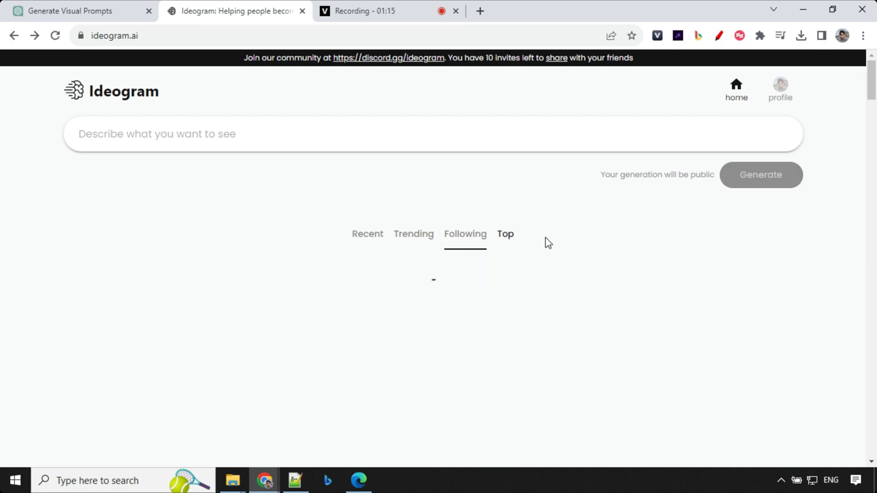
pyautogui.scroll(-5, 427, 349)
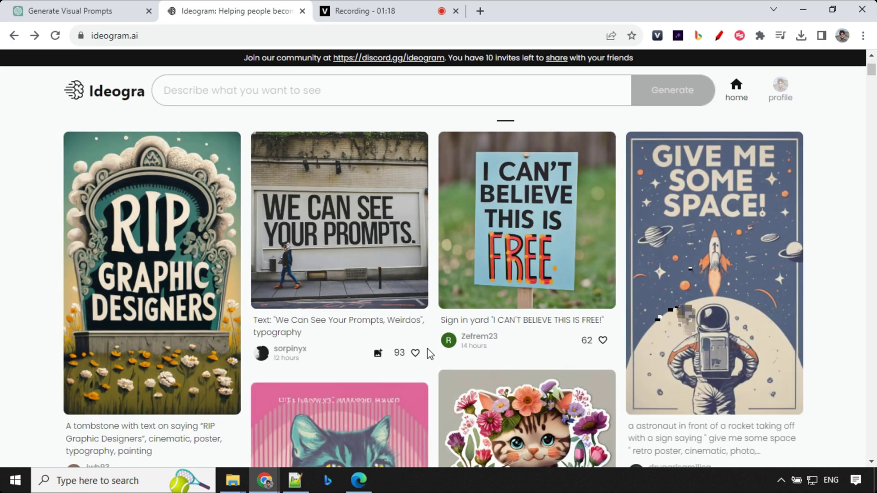
pyautogui.scroll(3, 427, 349)
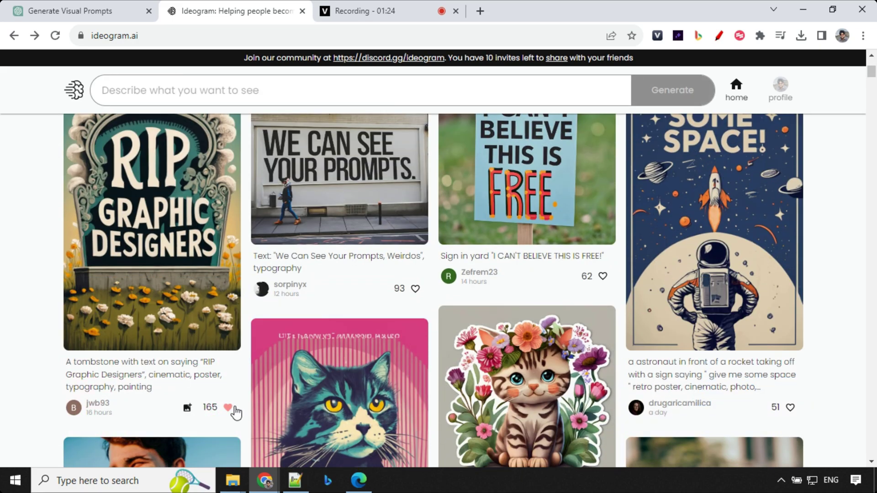
pyautogui.scroll(2, 368, 301)
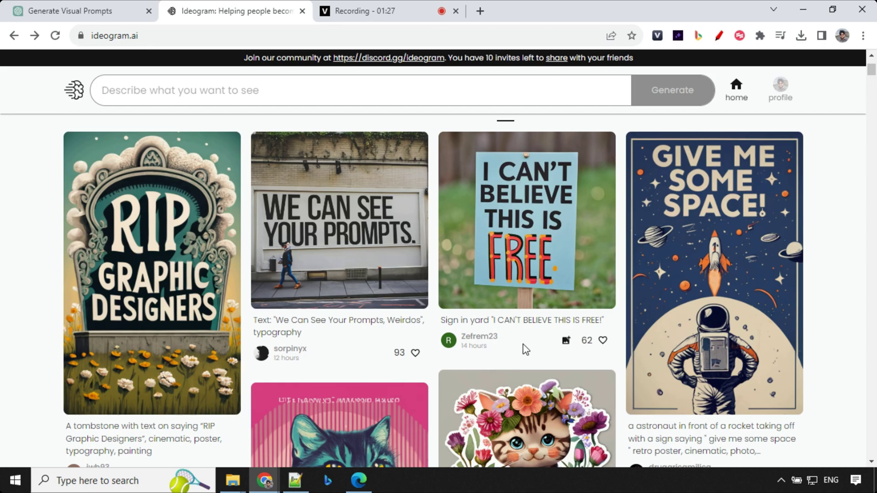
pyautogui.scroll(-6, 525, 349)
pyautogui.scroll(6, 522, 344)
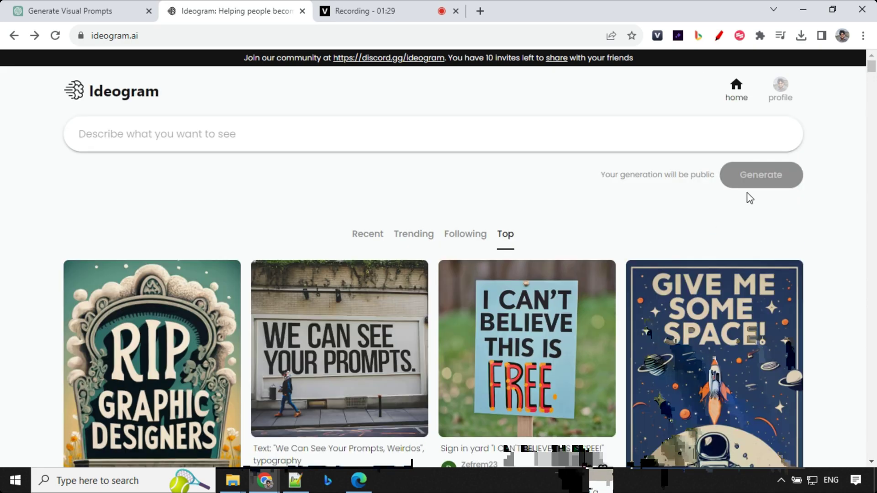
# On your own profile, view the Liked images, then the Following list showing one creator.
pyautogui.click(781, 87)
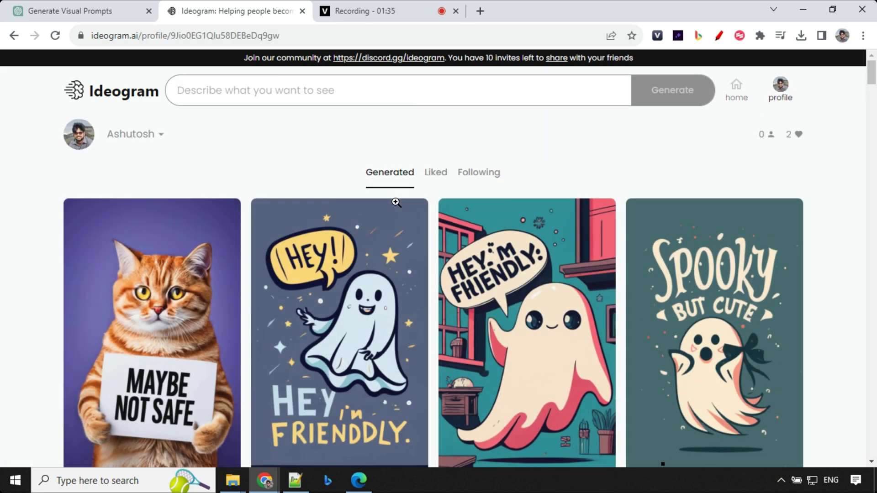
pyautogui.click(439, 175)
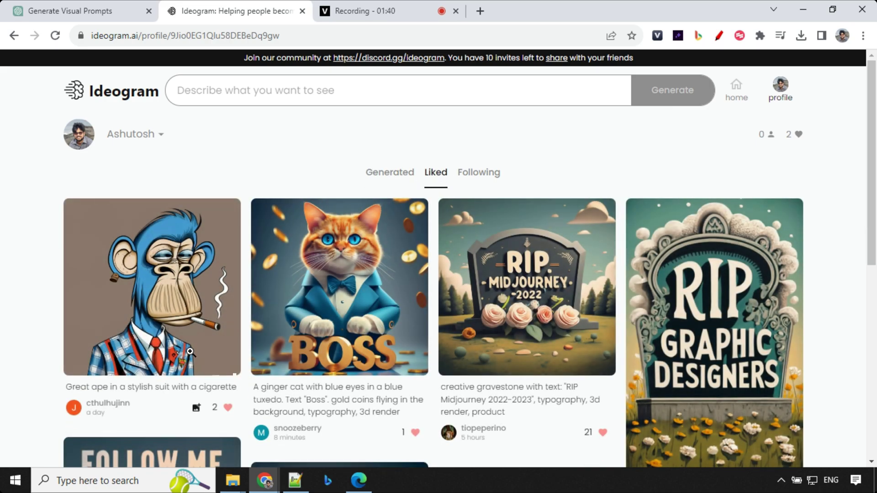
pyautogui.scroll(-6, 191, 351)
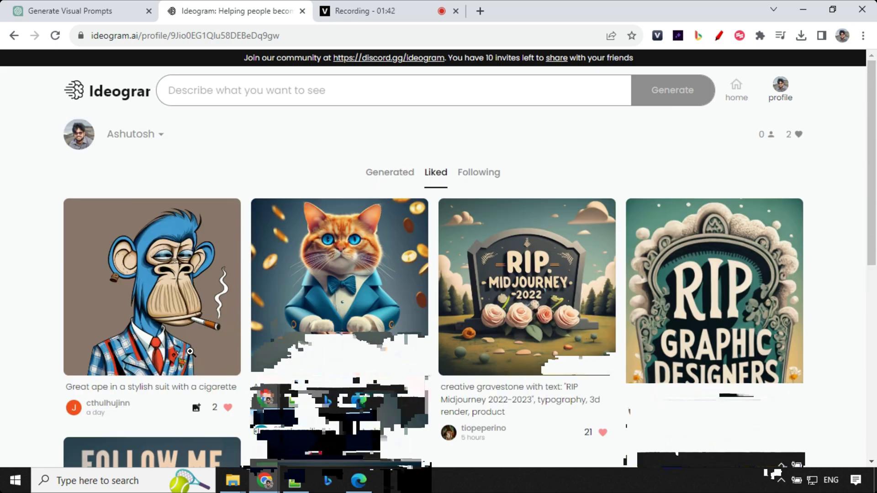
pyautogui.click(487, 174)
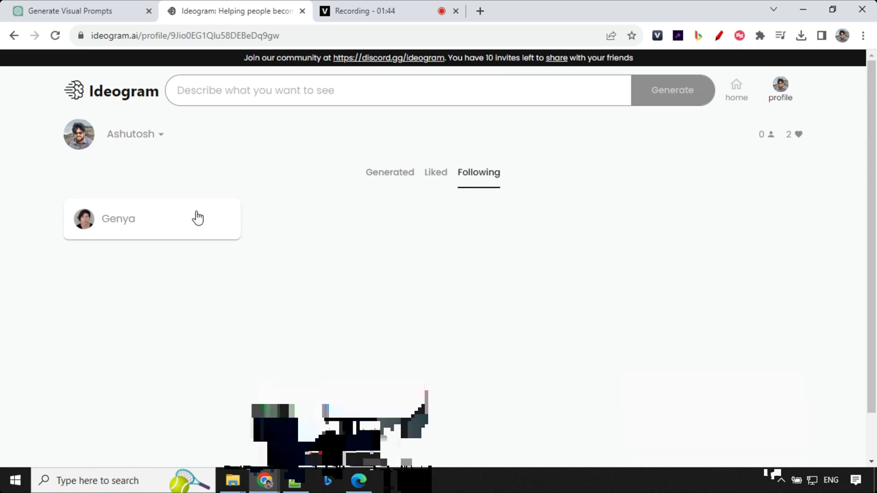